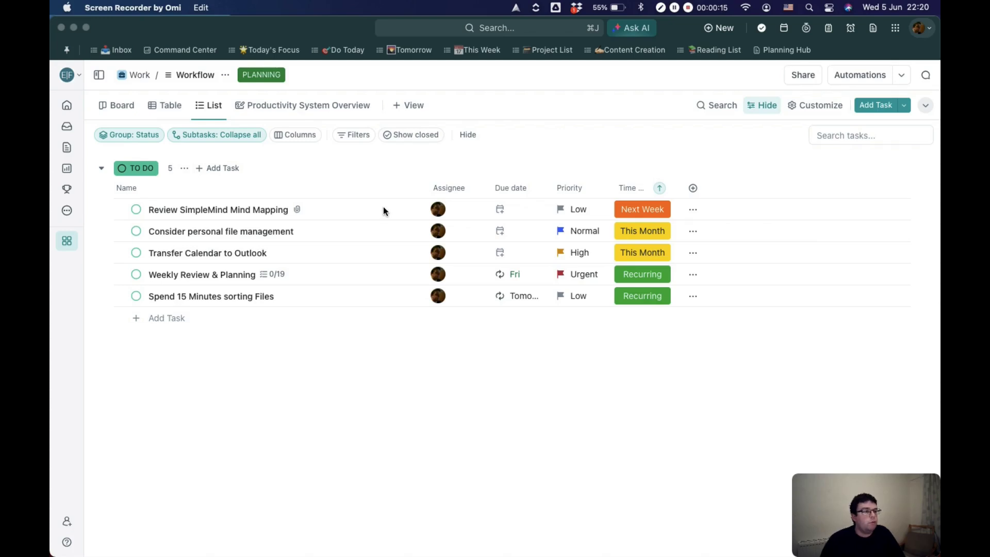
Step: Try the Assignee column on the other side of Due date, then hide the Assignee column from the task list
{"action": "left_click_drag", "start_coordinate": [450, 190], "coordinate": [506, 188]}
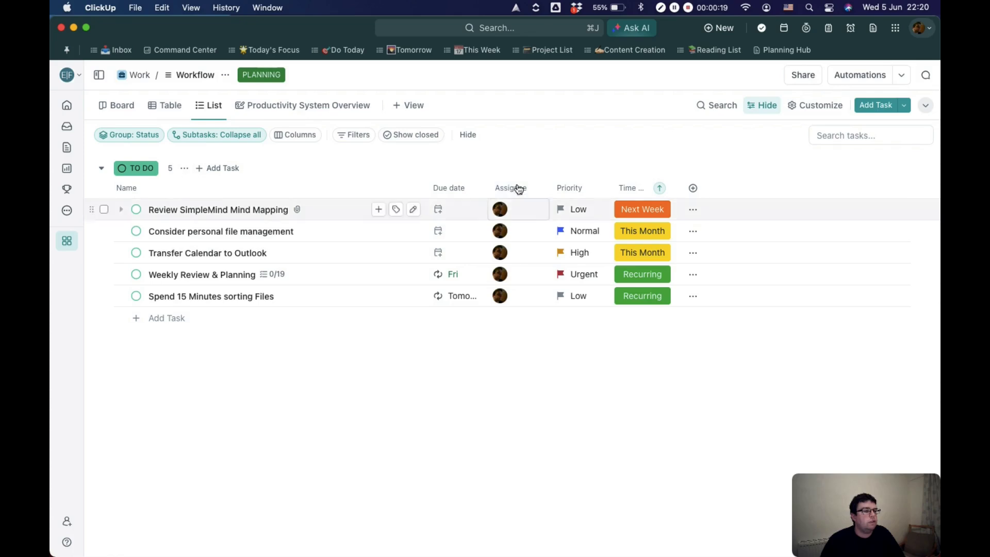
{"action": "left_click_drag", "start_coordinate": [469, 190], "coordinate": [430, 187]}
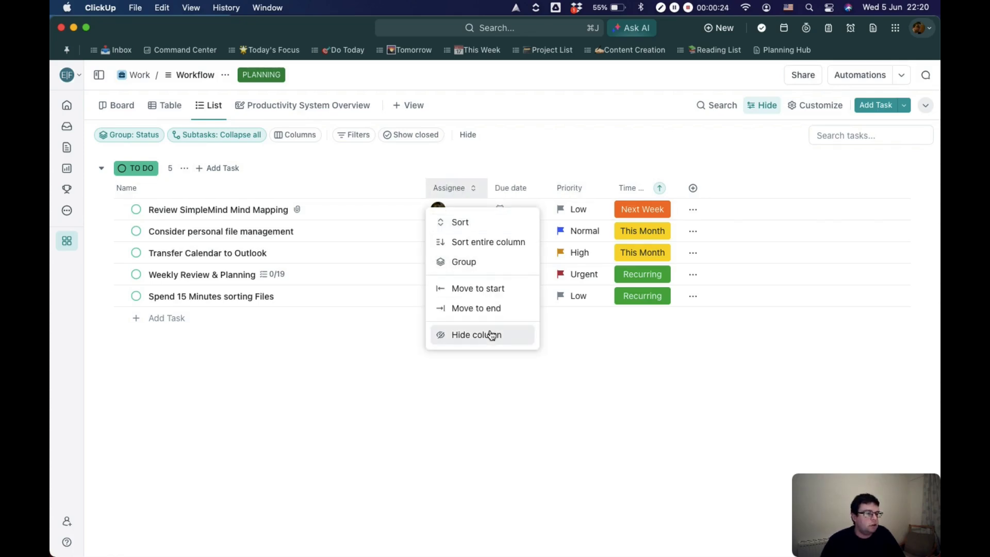
{"action": "left_click", "coordinate": [488, 334]}
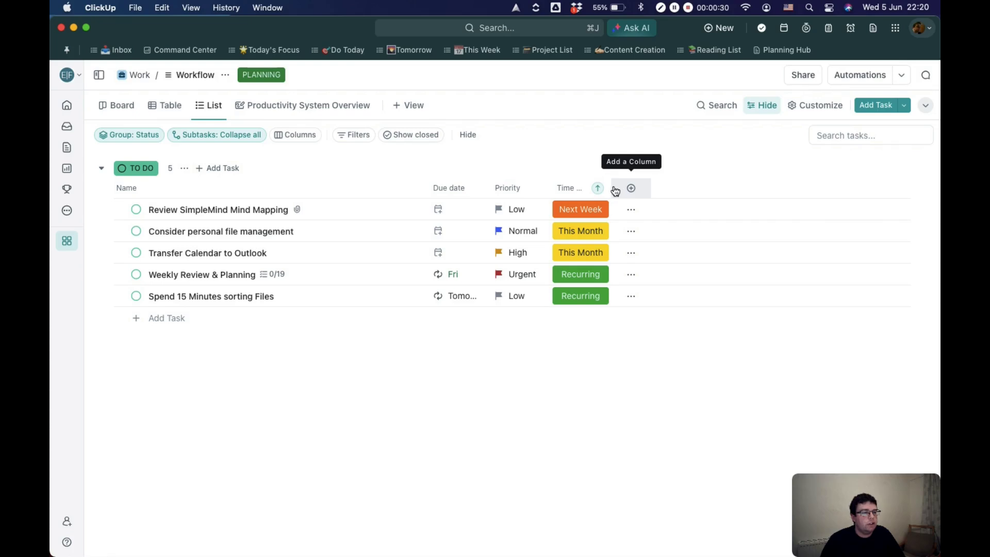
Step: Widen the Time Sector column to fit its full title and browse the field types available for a new column
{"action": "left_click_drag", "start_coordinate": [627, 187], "coordinate": [630, 187]}
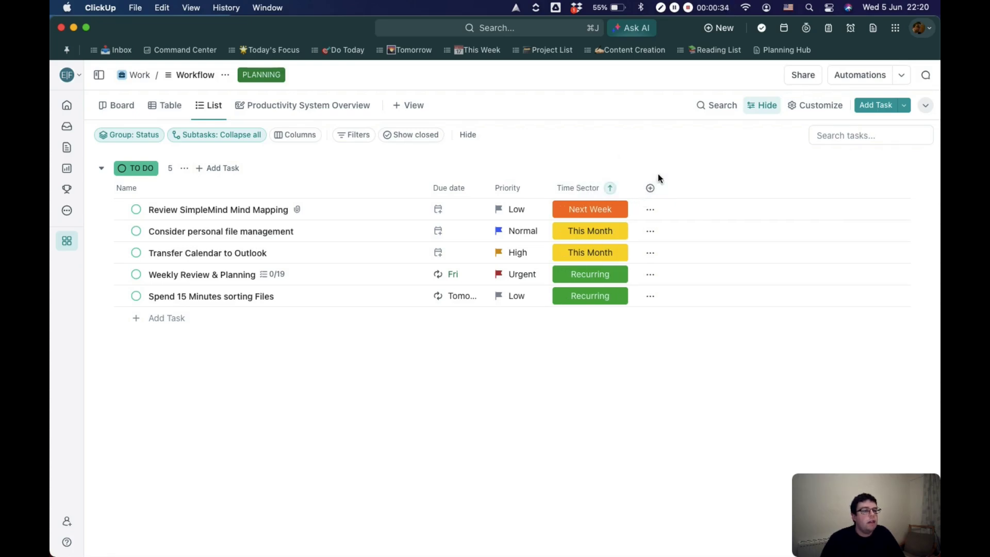
{"action": "left_click", "coordinate": [651, 188]}
{"action": "scroll", "coordinate": [798, 336], "scroll_direction": "down", "scroll_amount": 5}
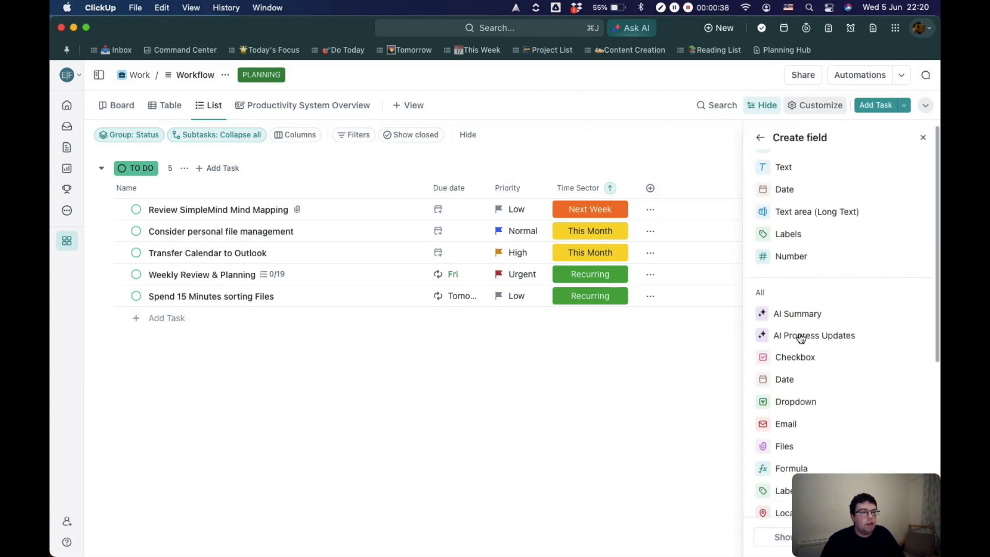
{"action": "scroll", "coordinate": [798, 336], "scroll_direction": "down", "scroll_amount": 3}
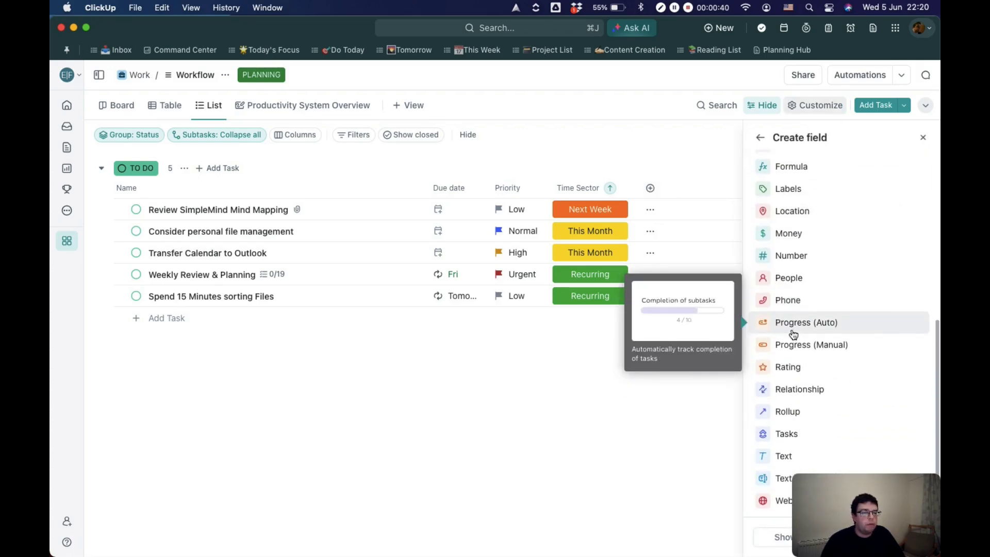
{"action": "left_click_drag", "start_coordinate": [831, 481], "coordinate": [557, 446]}
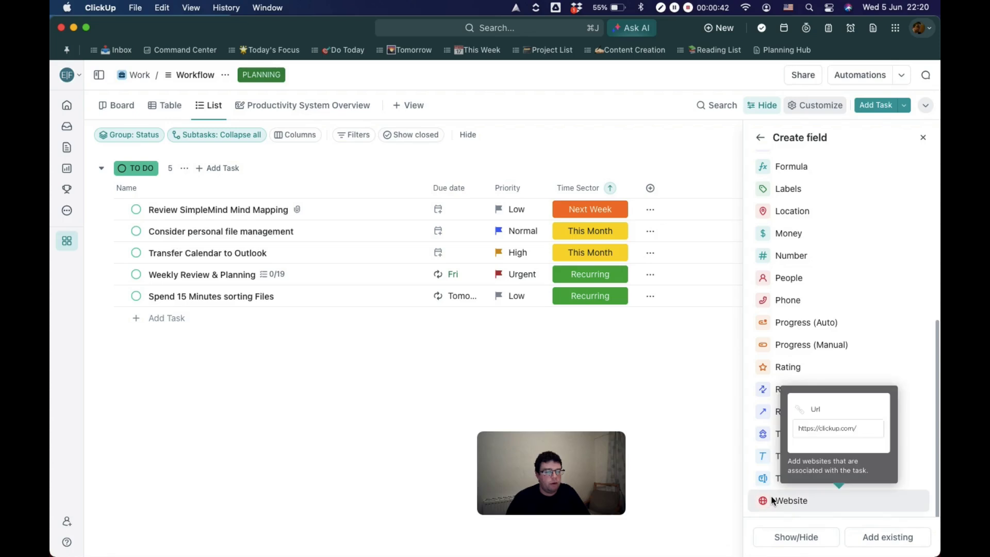
Step: Review the existing fields that can be shown or hidden and show Status as a column in the task list
{"action": "left_click", "coordinate": [806, 541]}
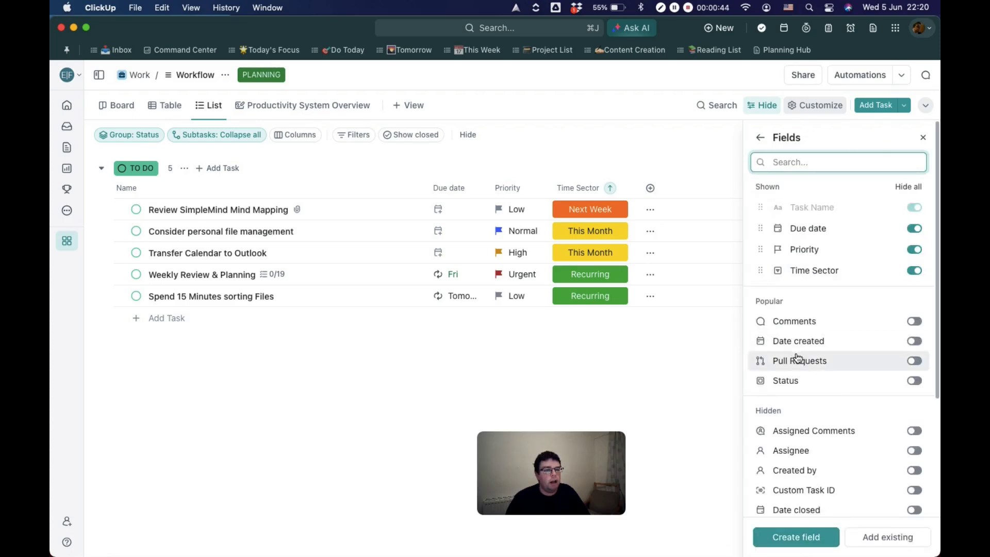
{"action": "scroll", "coordinate": [826, 355], "scroll_direction": "down", "scroll_amount": 3}
{"action": "scroll", "coordinate": [809, 356], "scroll_direction": "down", "scroll_amount": 3}
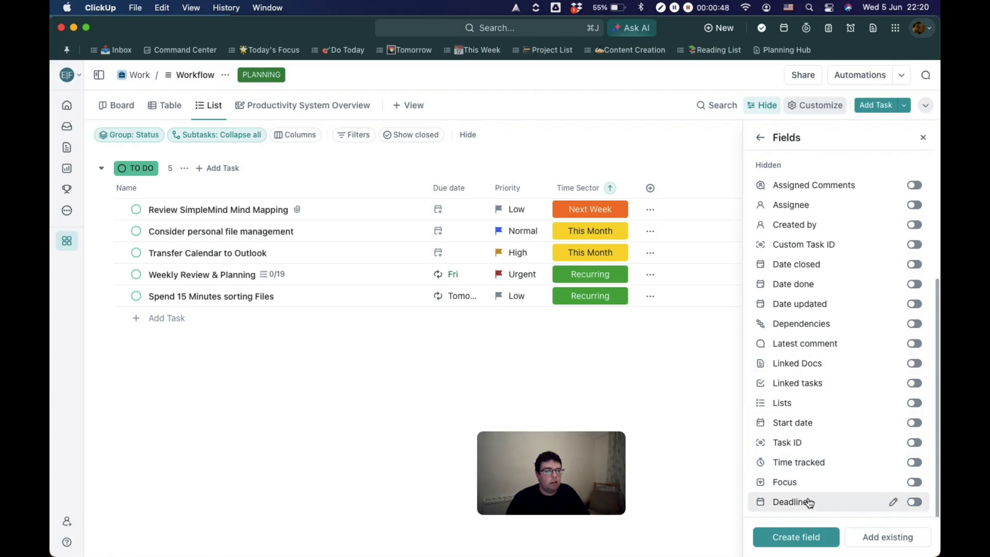
{"action": "scroll", "coordinate": [813, 490], "scroll_direction": "up", "scroll_amount": 5}
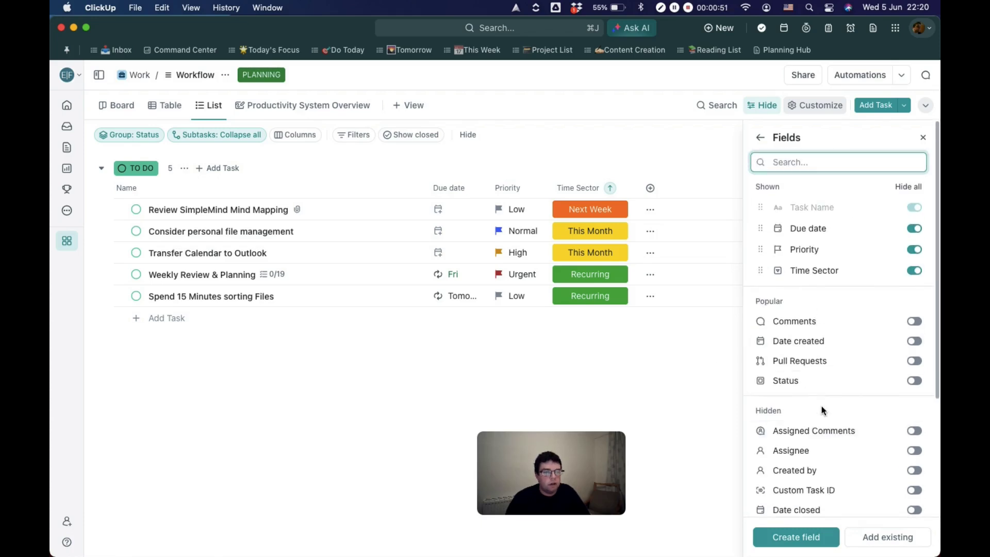
{"action": "left_click", "coordinate": [916, 382]}
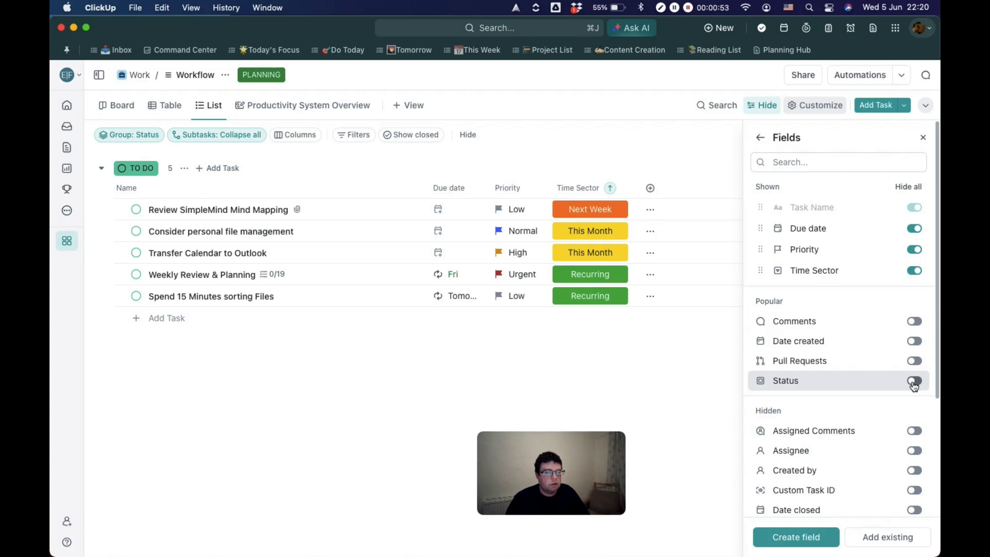
{"action": "left_click", "coordinate": [923, 138]}
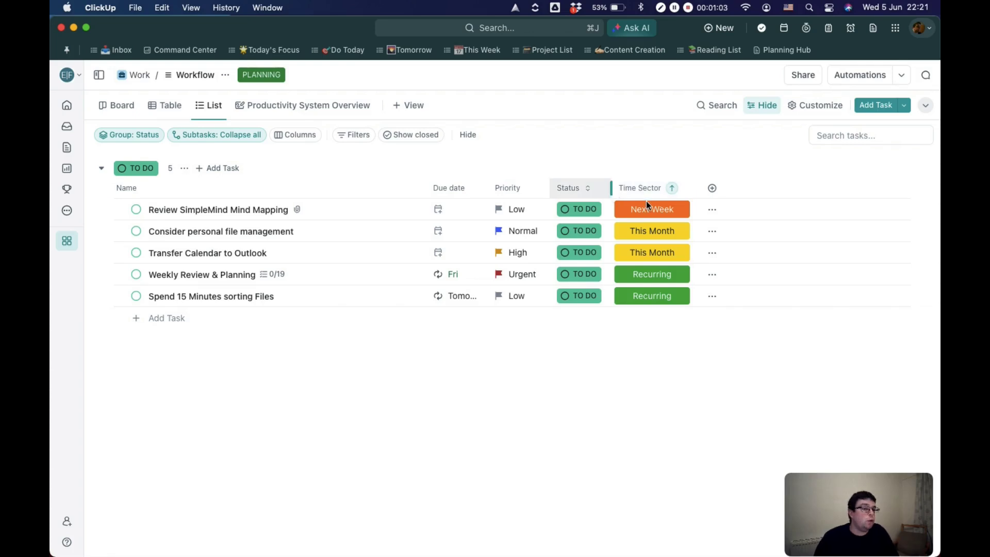
Step: Sort the tasks by Status in ascending order and make it the first sort level, ahead of Time Sector
{"action": "left_click", "coordinate": [588, 189]}
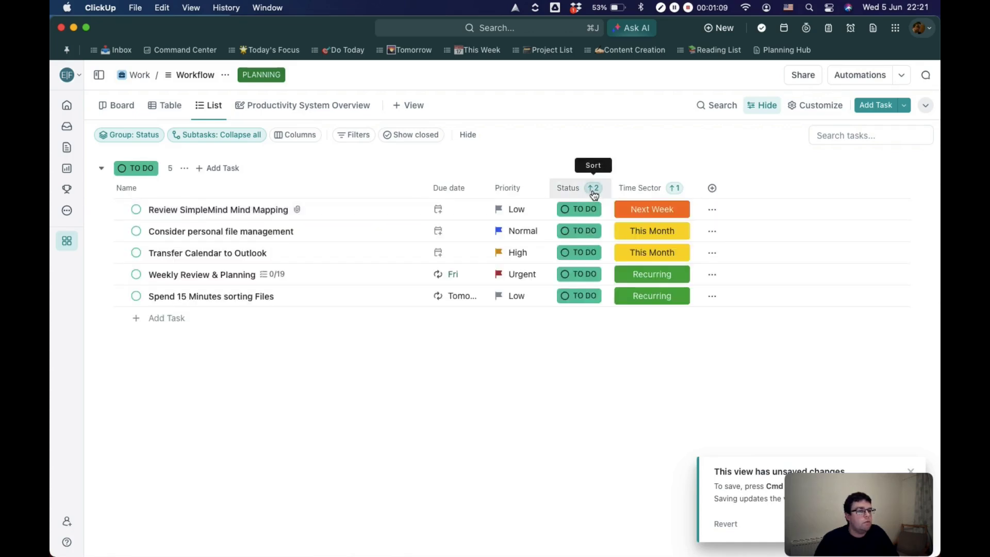
{"action": "left_click", "coordinate": [592, 190]}
{"action": "left_click_drag", "start_coordinate": [575, 258], "coordinate": [574, 238]}
{"action": "left_click", "coordinate": [478, 387]}
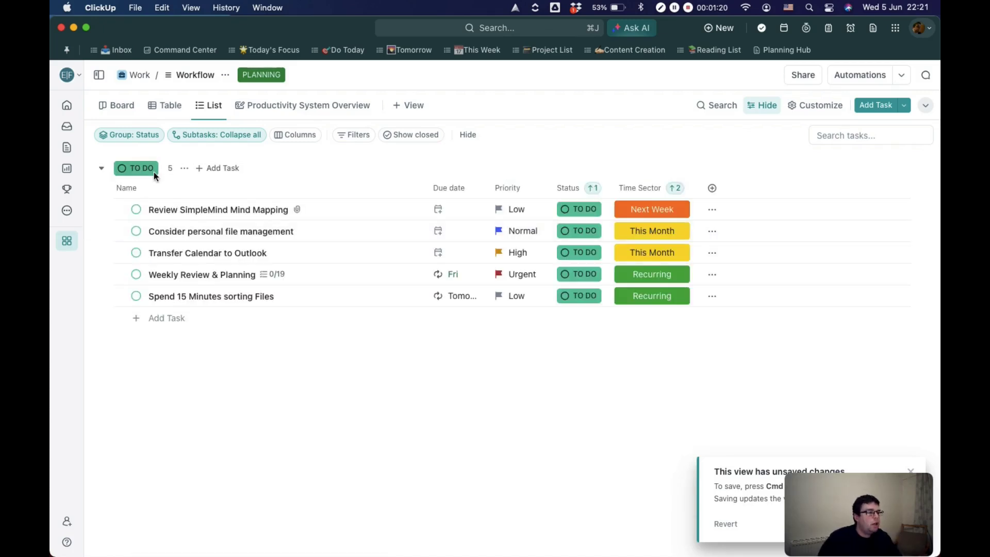
Step: Group the task list by the Time Sector custom field instead of by Status
{"action": "left_click", "coordinate": [815, 106]}
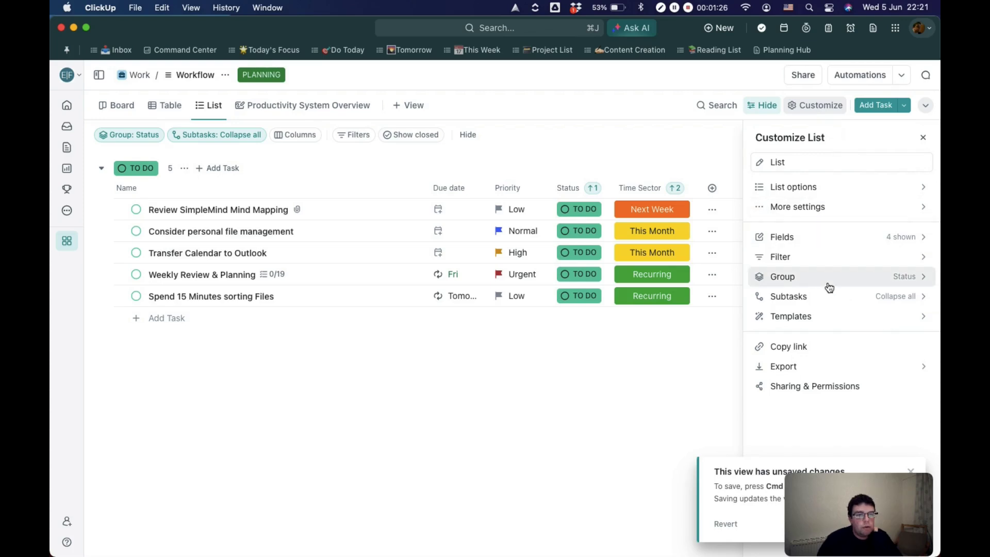
{"action": "left_click", "coordinate": [829, 287]}
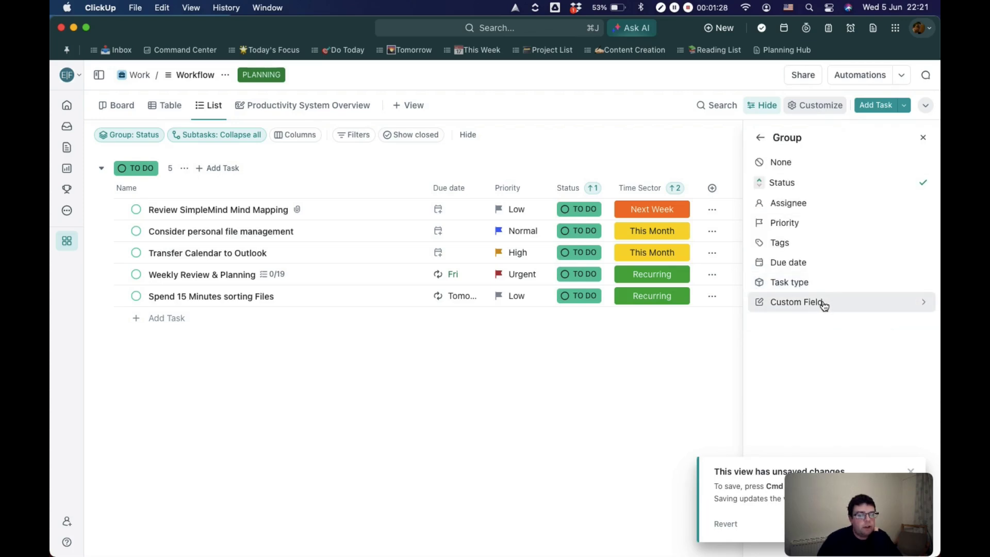
{"action": "left_click", "coordinate": [823, 305]}
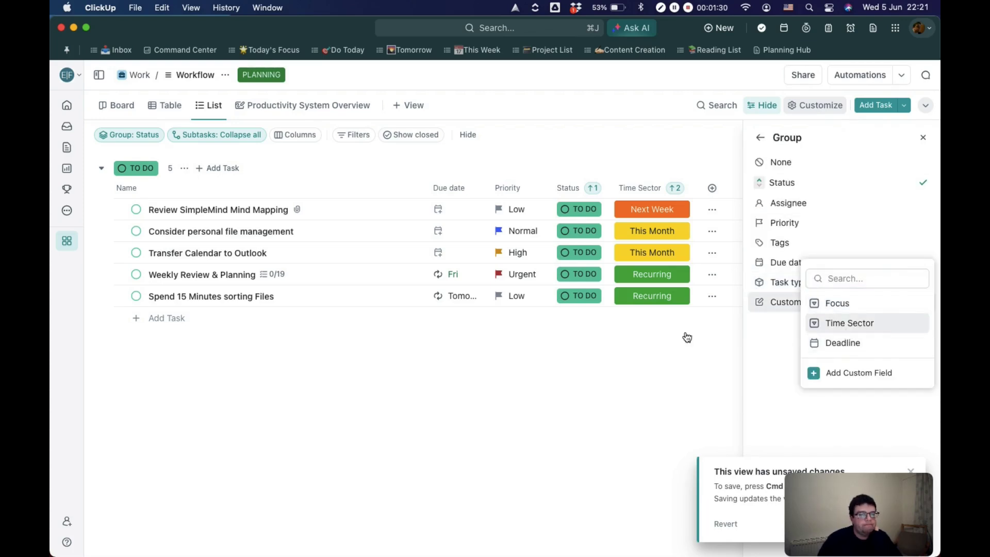
{"action": "left_click", "coordinate": [836, 322]}
{"action": "left_click", "coordinate": [492, 395]}
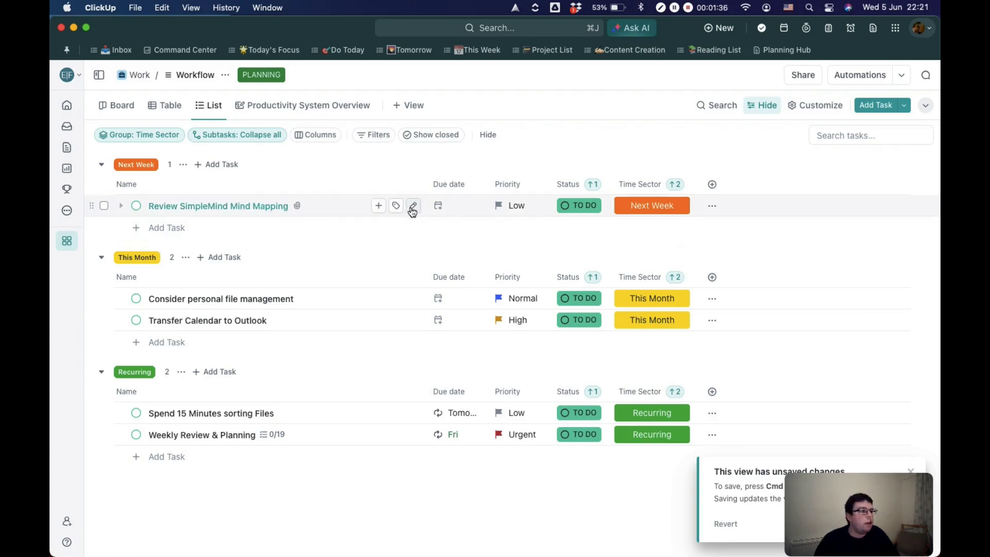
Step: Browse the available filter fields, choose Due date with the Is condition, and view its date range options without picking one
{"action": "left_click", "coordinate": [373, 137]}
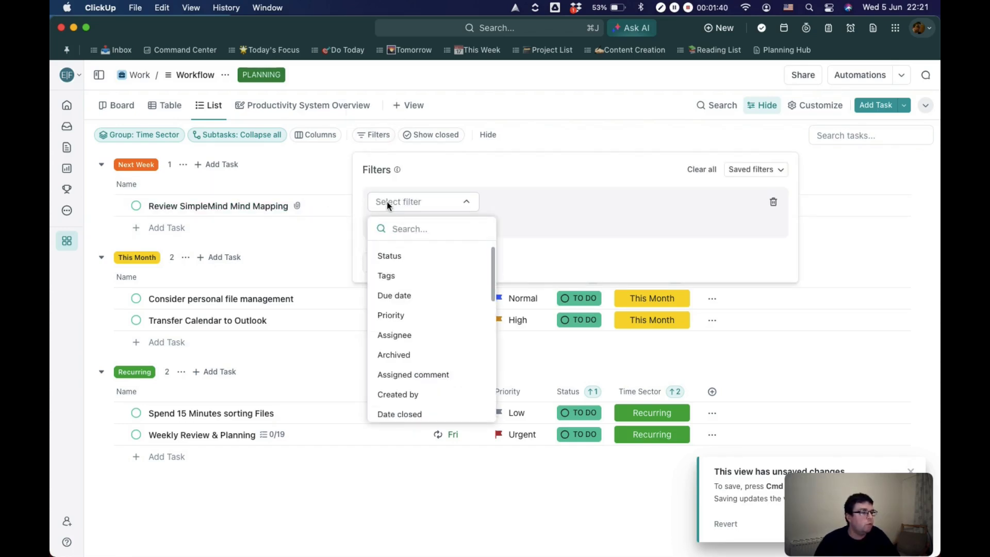
{"action": "scroll", "coordinate": [410, 343], "scroll_direction": "down", "scroll_amount": 4}
{"action": "scroll", "coordinate": [413, 346], "scroll_direction": "down", "scroll_amount": 4}
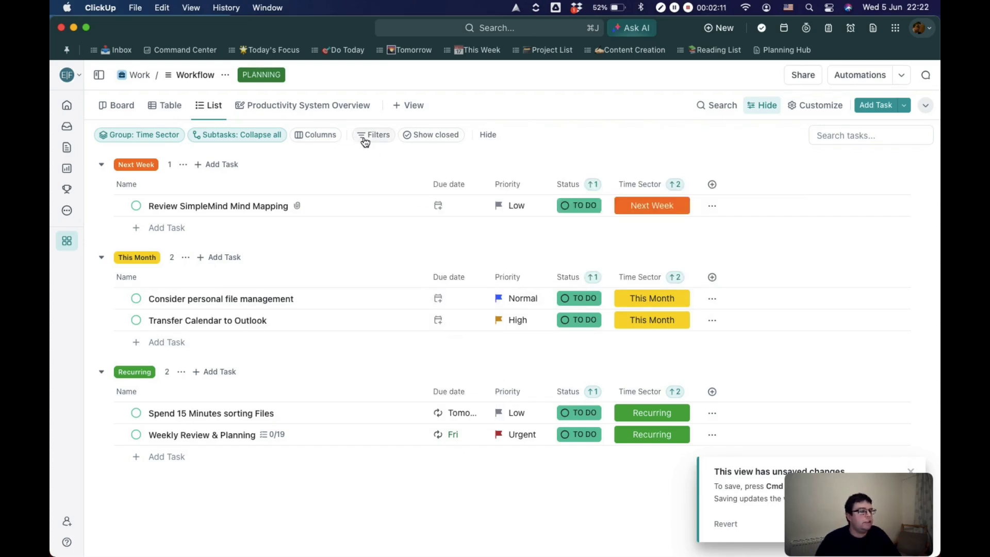
{"action": "left_click", "coordinate": [382, 140]}
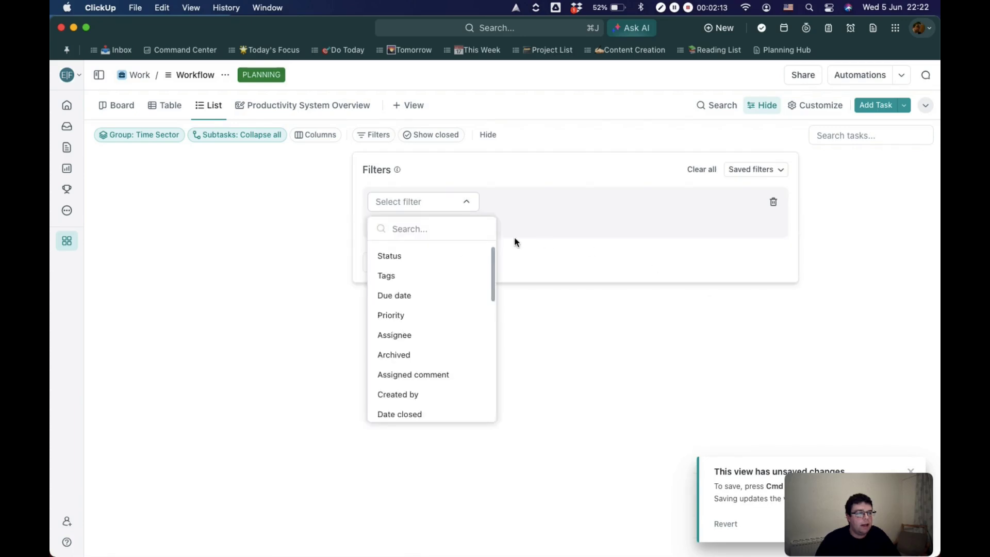
{"action": "left_click", "coordinate": [405, 300]}
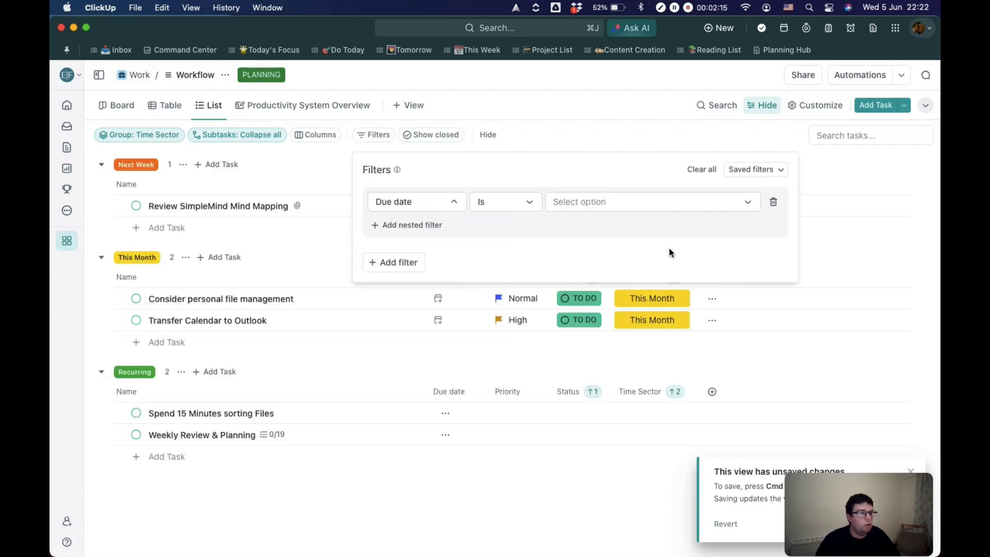
{"action": "left_click", "coordinate": [670, 205]}
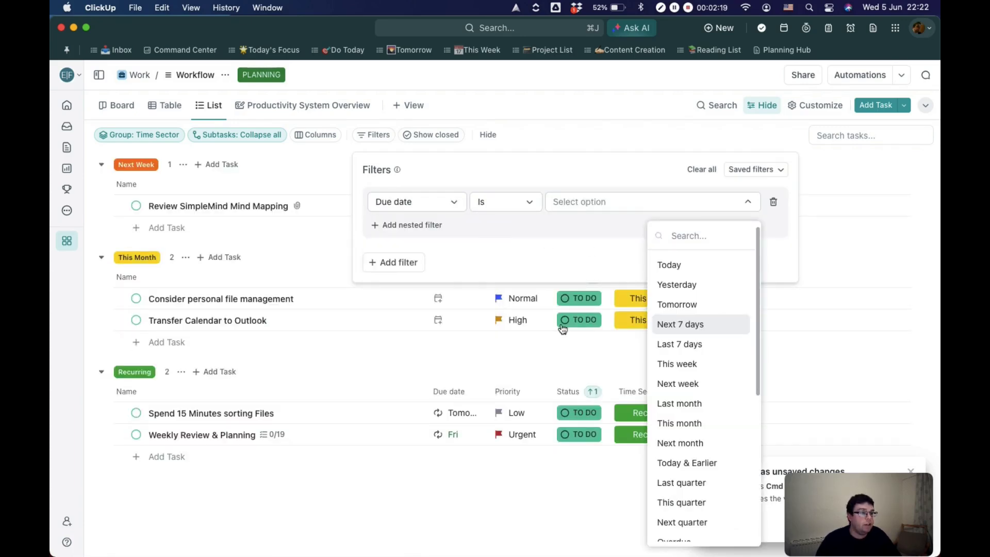
{"action": "left_click", "coordinate": [503, 458]}
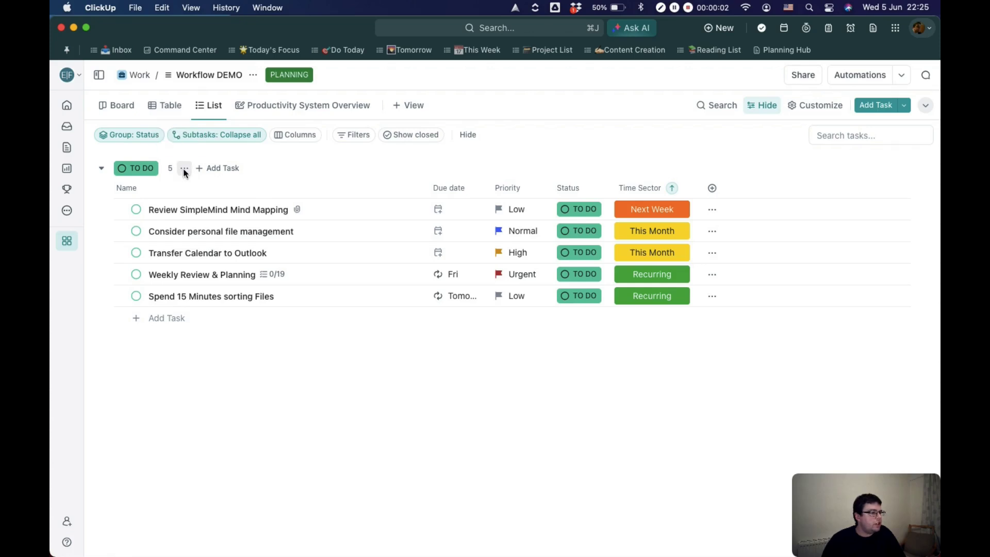
Step: Switch the Workflow DEMO list's custom statuses to the Kanban template and apply the changes to this location only
{"action": "left_click", "coordinate": [185, 168]}
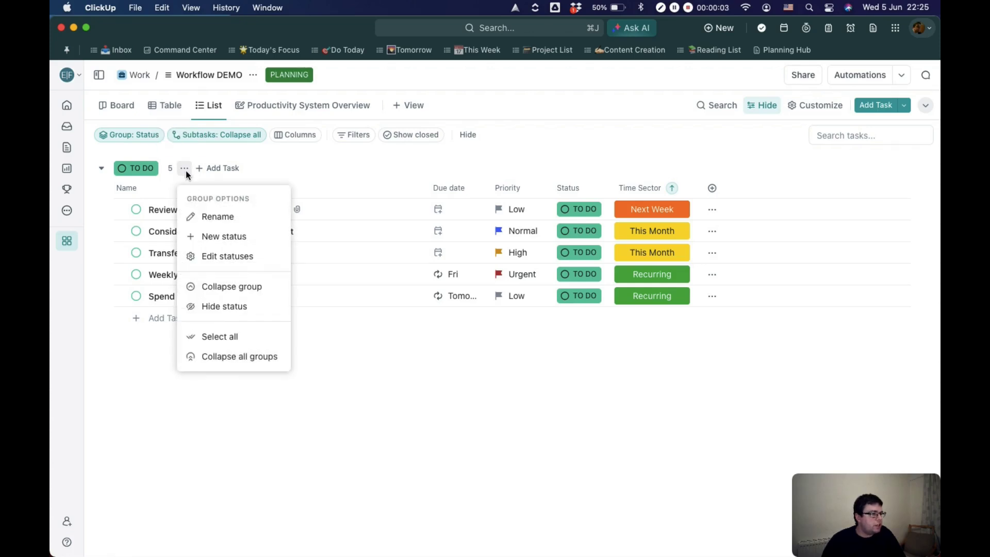
{"action": "left_click", "coordinate": [226, 264]}
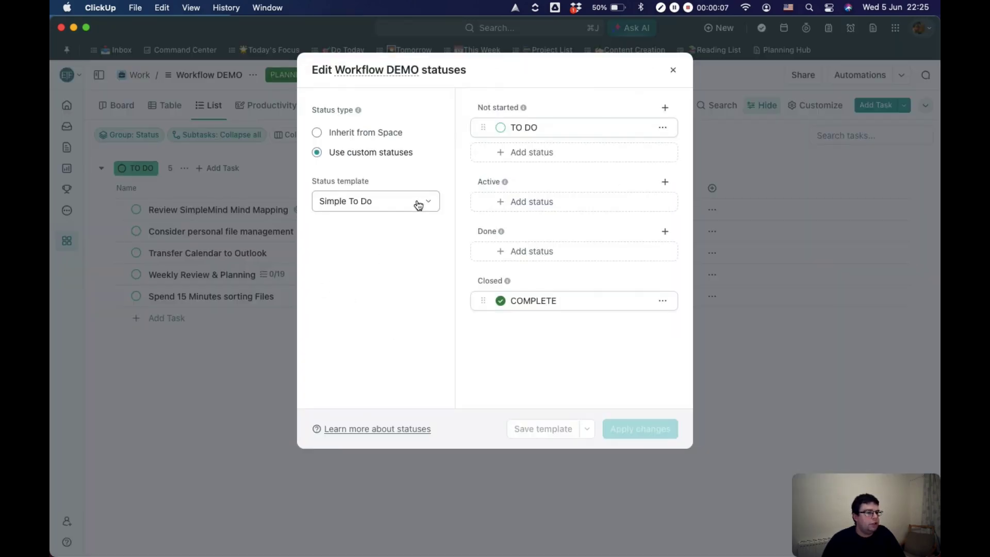
{"action": "left_click", "coordinate": [395, 202]}
{"action": "left_click", "coordinate": [378, 286]}
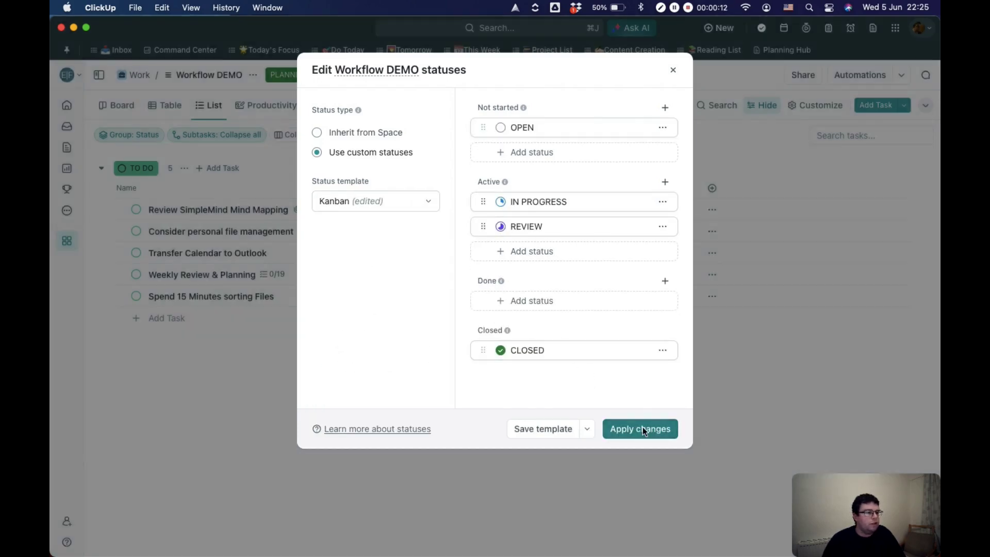
{"action": "left_click", "coordinate": [643, 429]}
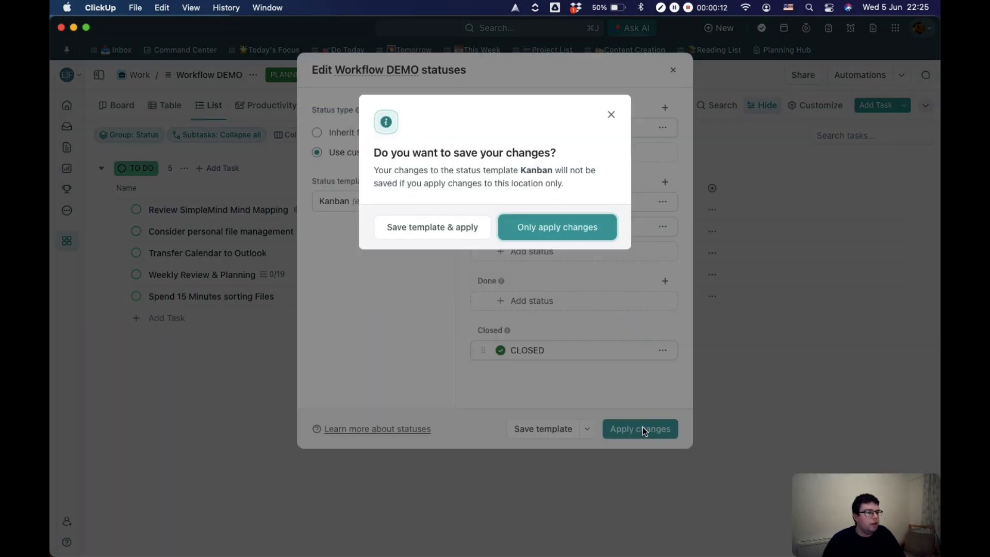
{"action": "key", "text": "Return"}
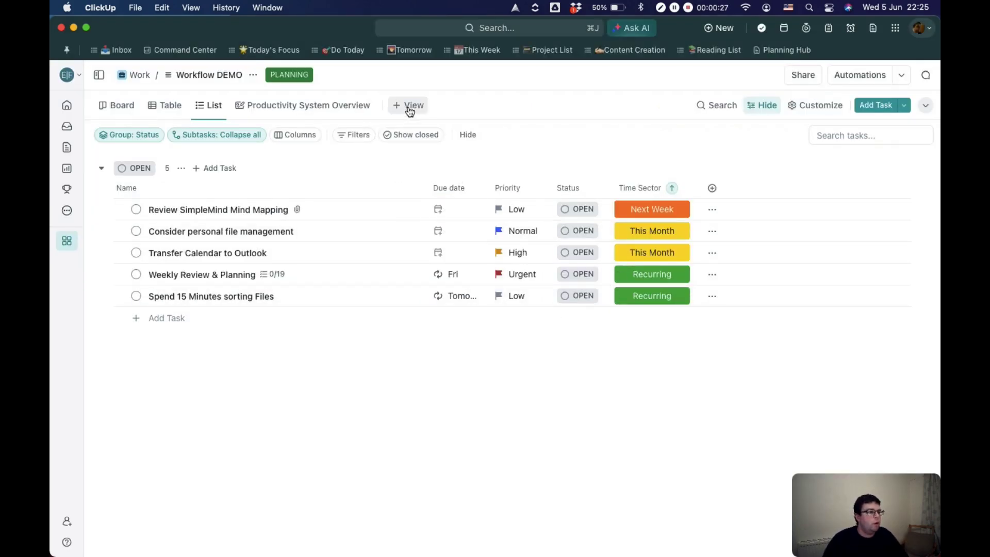
Step: Add a Board (Kanban) view to the Workflow DEMO list, open it, and dismiss its customization settings
{"action": "left_click", "coordinate": [432, 125]}
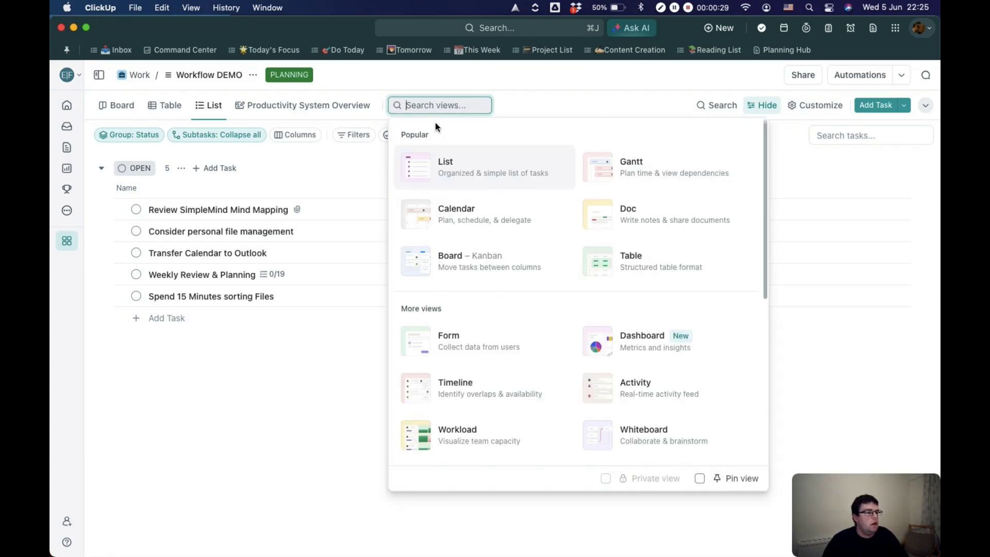
{"action": "left_click", "coordinate": [481, 265]}
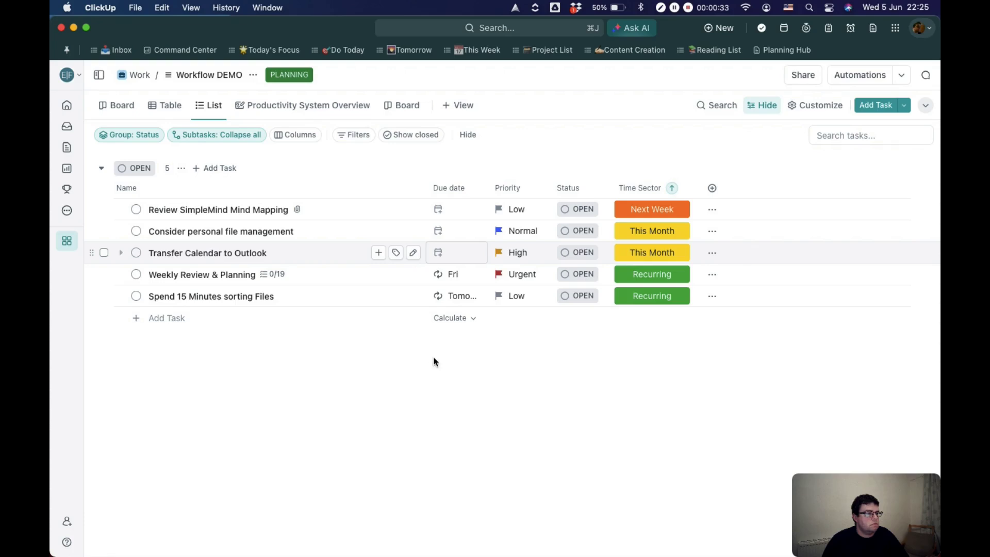
{"action": "left_click", "coordinate": [397, 107]}
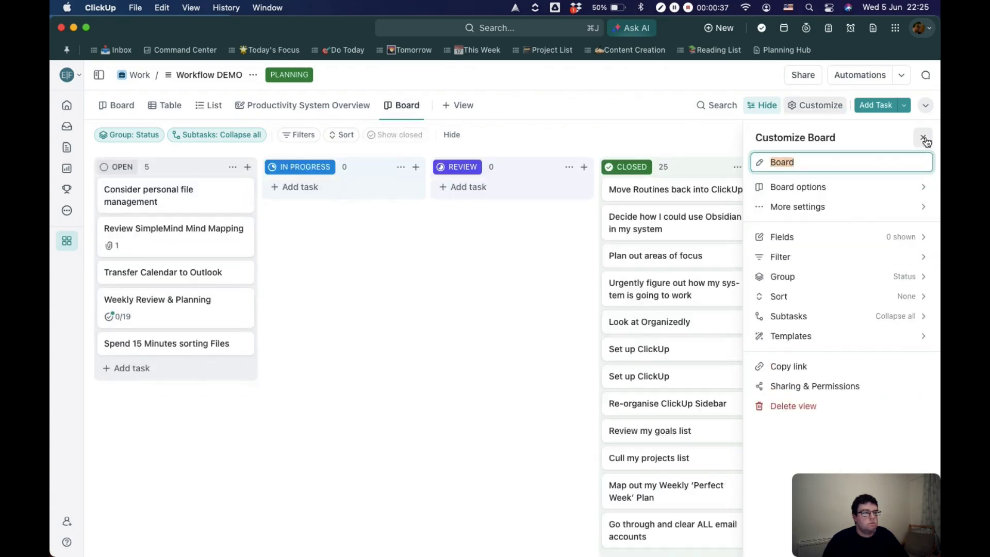
{"action": "left_click", "coordinate": [925, 139]}
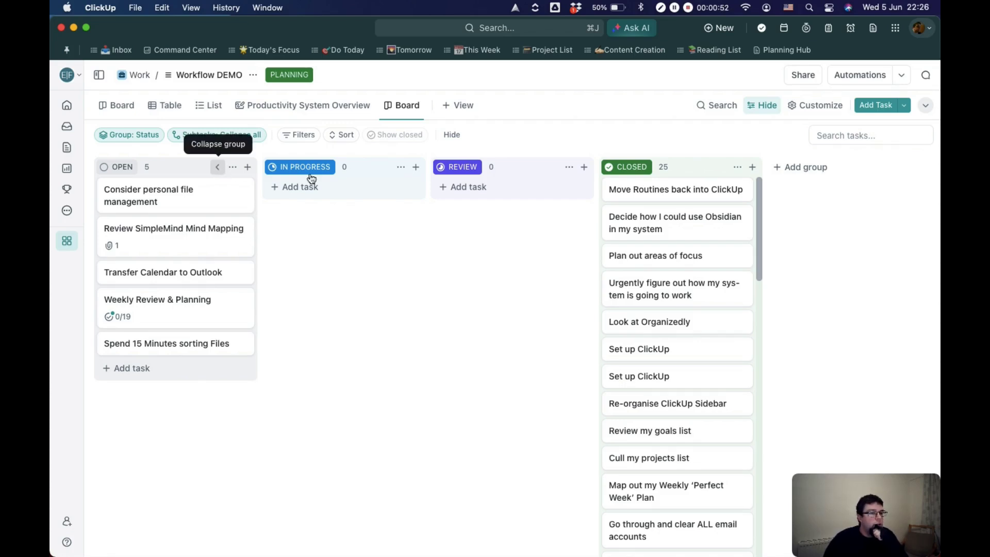
Step: Collapse the Closed and Review status groups on the new board
{"action": "left_click", "coordinate": [723, 167]}
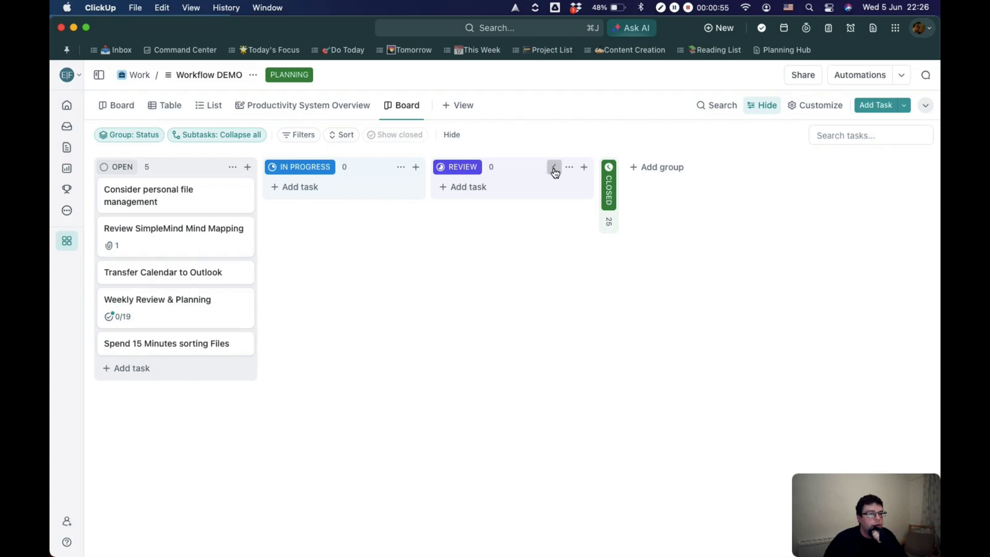
{"action": "left_click", "coordinate": [554, 167]}
{"action": "left_click", "coordinate": [442, 171]}
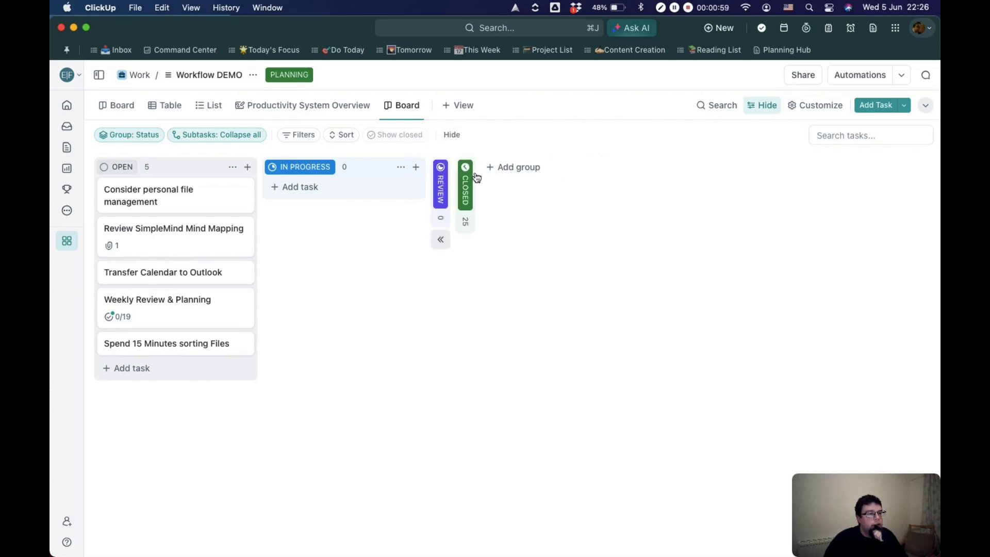
Step: Expand the Review group, try moving task cards into In Progress and Review, and return them to Open
{"action": "left_click", "coordinate": [444, 184]}
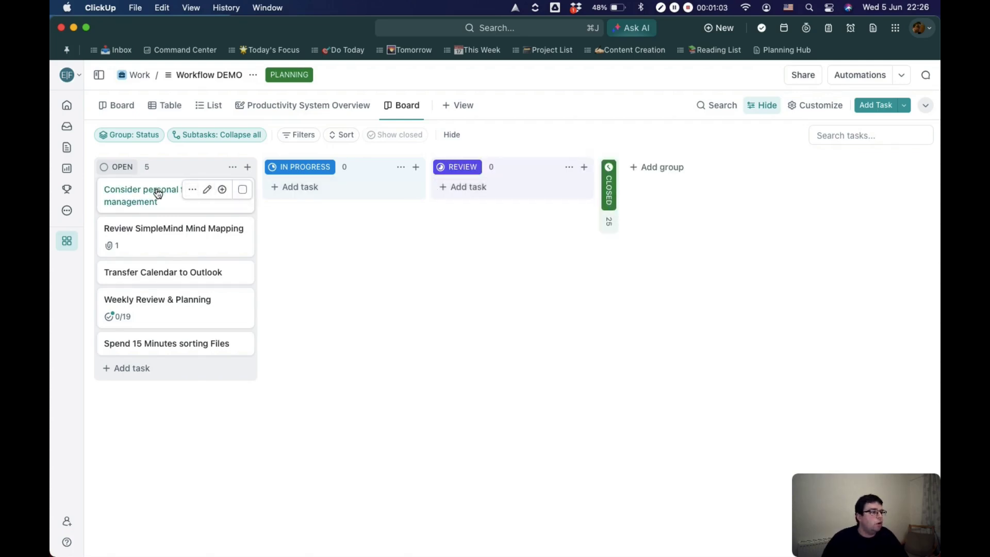
{"action": "left_click_drag", "start_coordinate": [158, 197], "coordinate": [314, 198]}
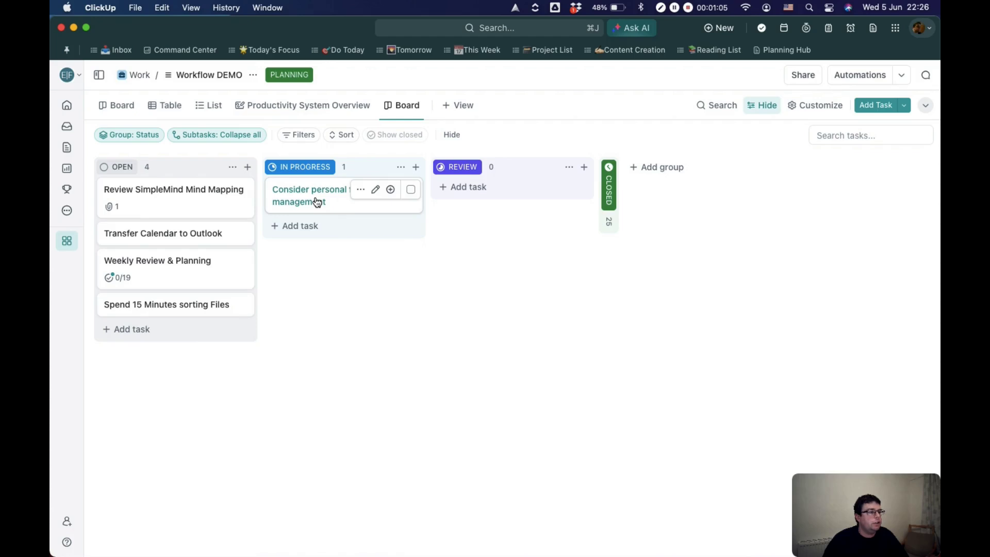
{"action": "left_click_drag", "start_coordinate": [132, 232], "coordinate": [477, 190]}
{"action": "left_click_drag", "start_coordinate": [494, 190], "coordinate": [189, 187]}
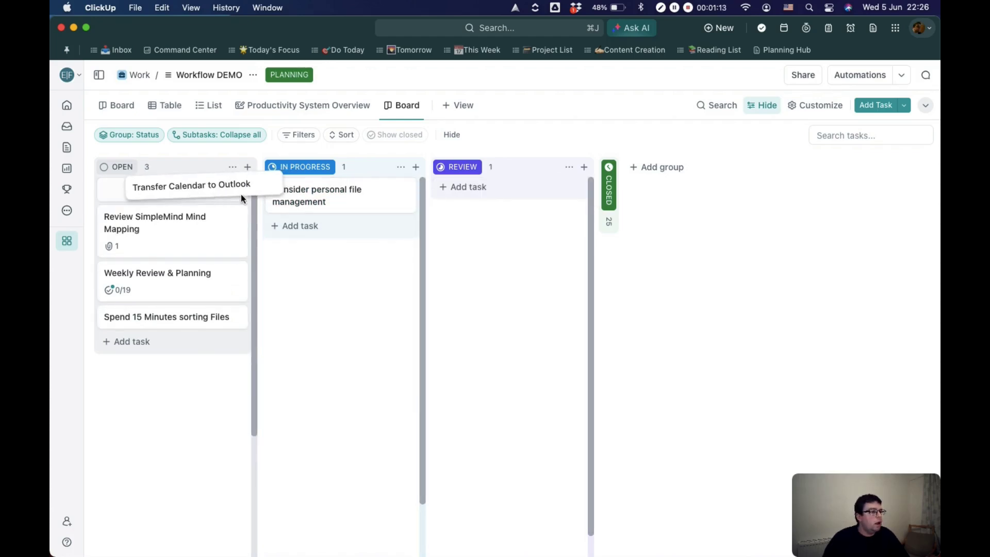
{"action": "left_click_drag", "start_coordinate": [331, 209], "coordinate": [172, 206]}
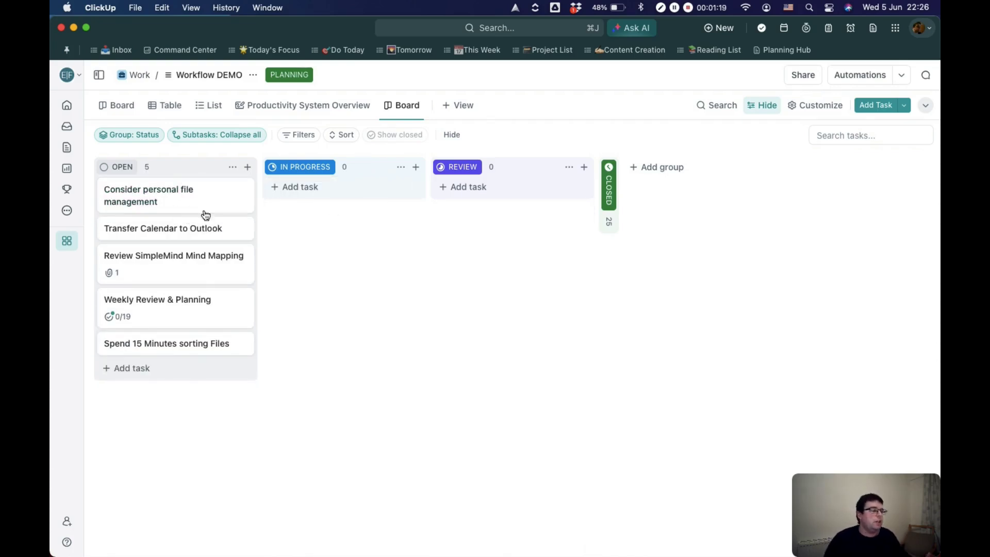
{"action": "left_click", "coordinate": [344, 137]}
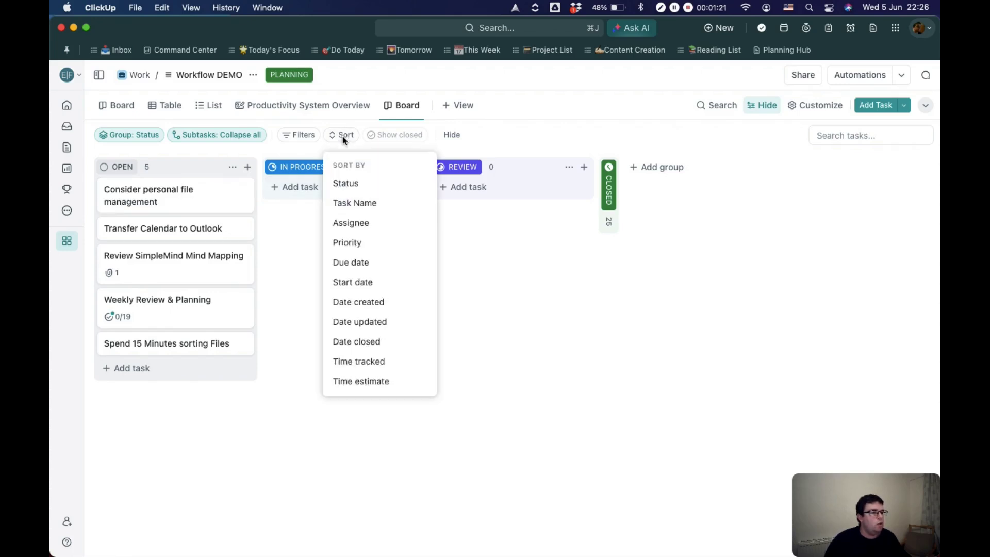
{"action": "left_click", "coordinate": [521, 250]}
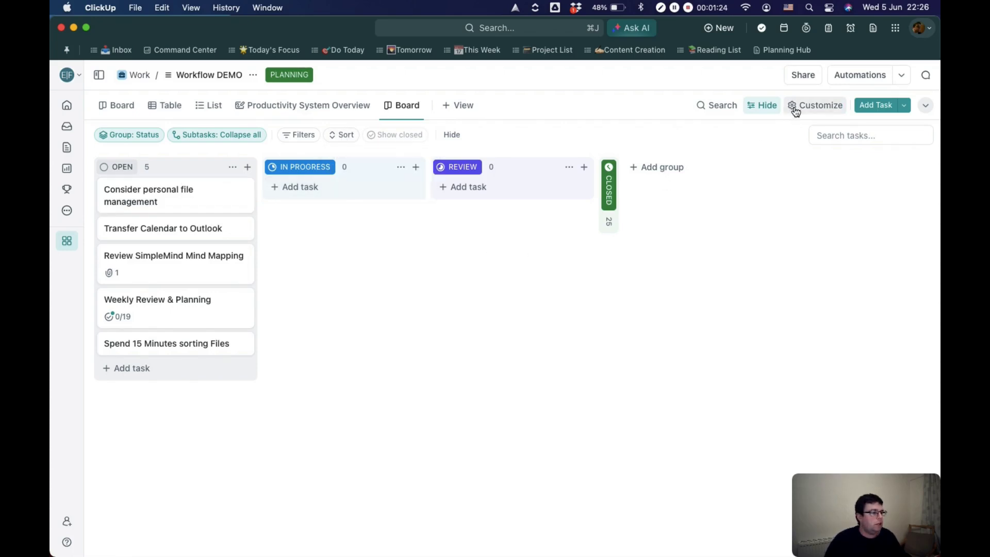
Step: Show the Due date and Time Sector fields on the board's task cards
{"action": "left_click", "coordinate": [798, 111]}
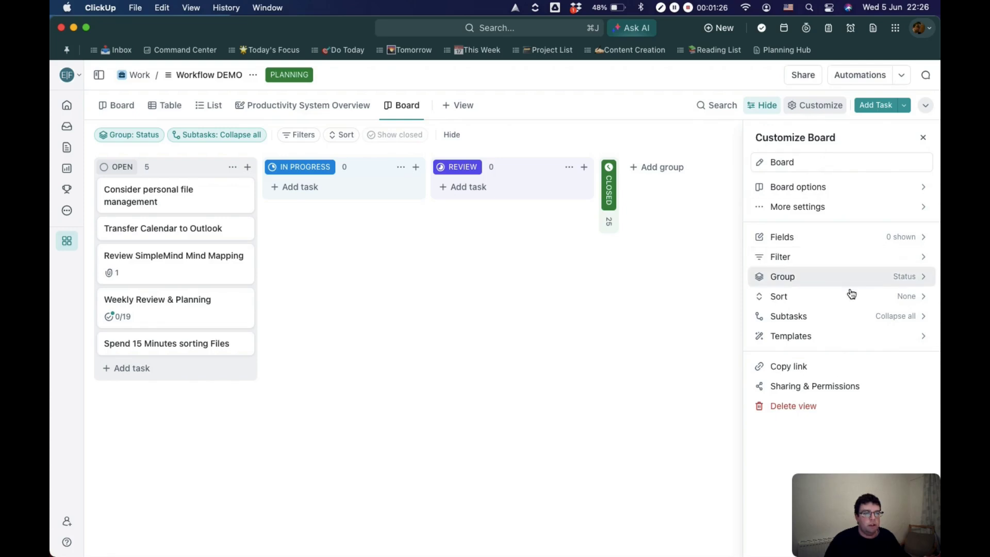
{"action": "left_click", "coordinate": [892, 237]}
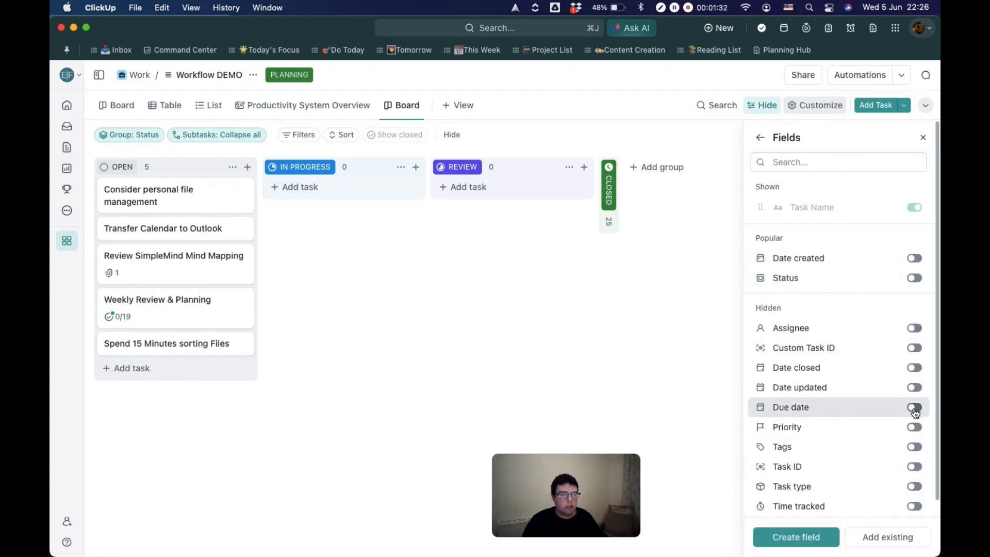
{"action": "left_click", "coordinate": [914, 408]}
{"action": "scroll", "coordinate": [912, 413], "scroll_direction": "down", "scroll_amount": 2}
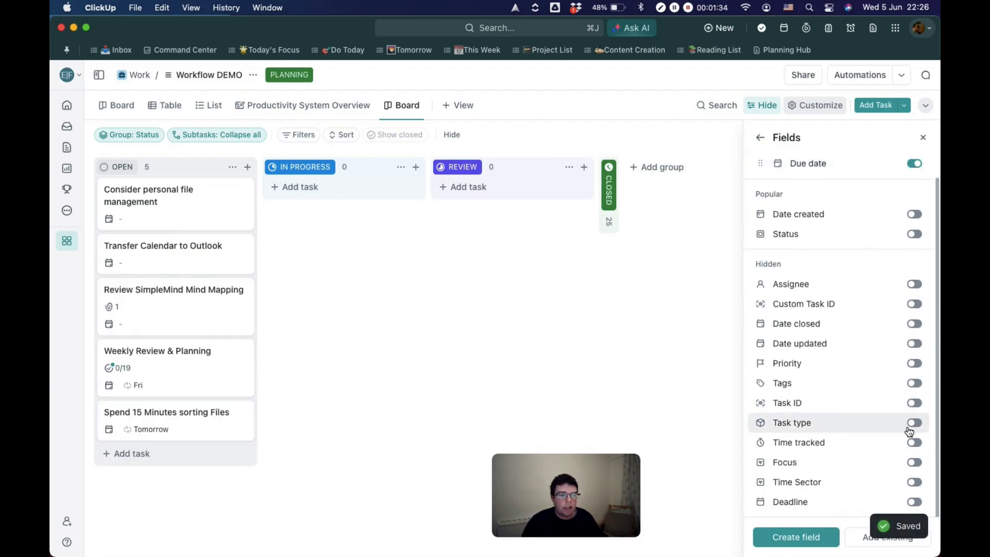
{"action": "left_click", "coordinate": [914, 483]}
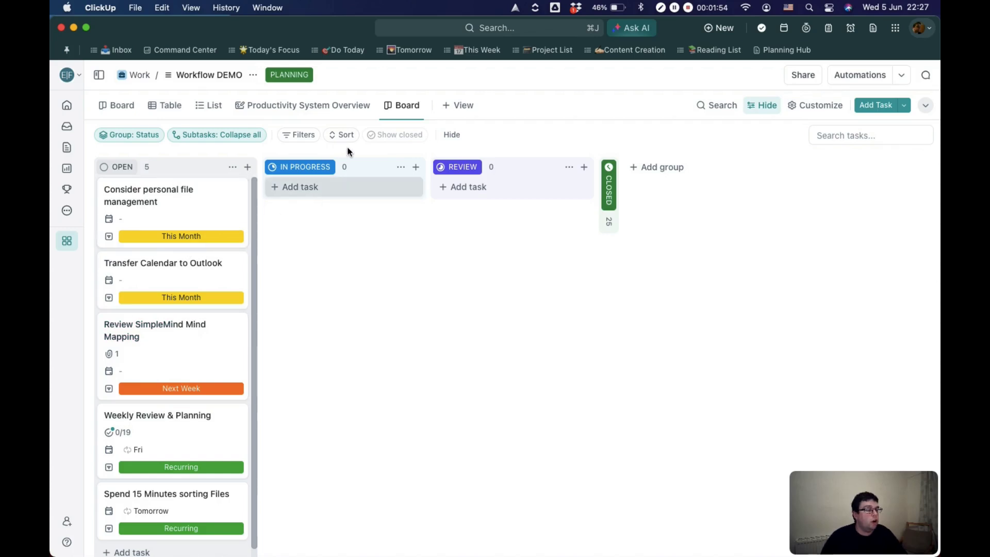
Step: Sort the board's tasks by Due date
{"action": "left_click", "coordinate": [345, 137]}
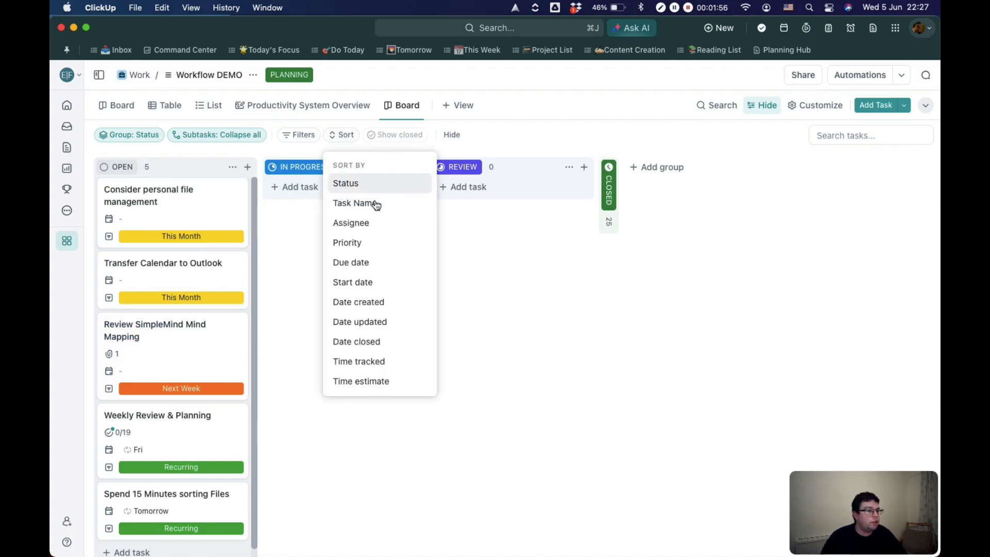
{"action": "left_click", "coordinate": [352, 263]}
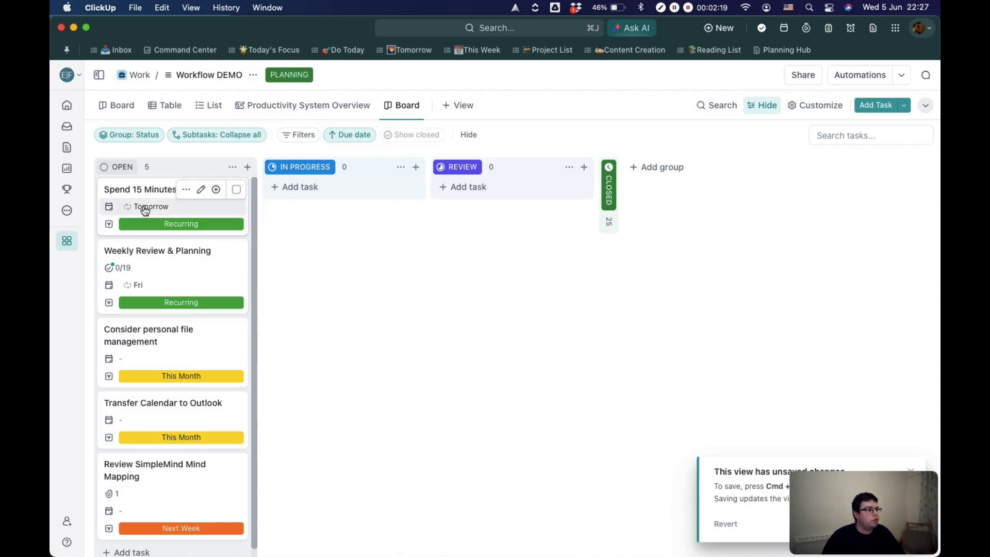
Step: Filter the board to tasks whose Due date Is Next 7 days, and clear the filter after viewing it
{"action": "left_click", "coordinate": [303, 134]}
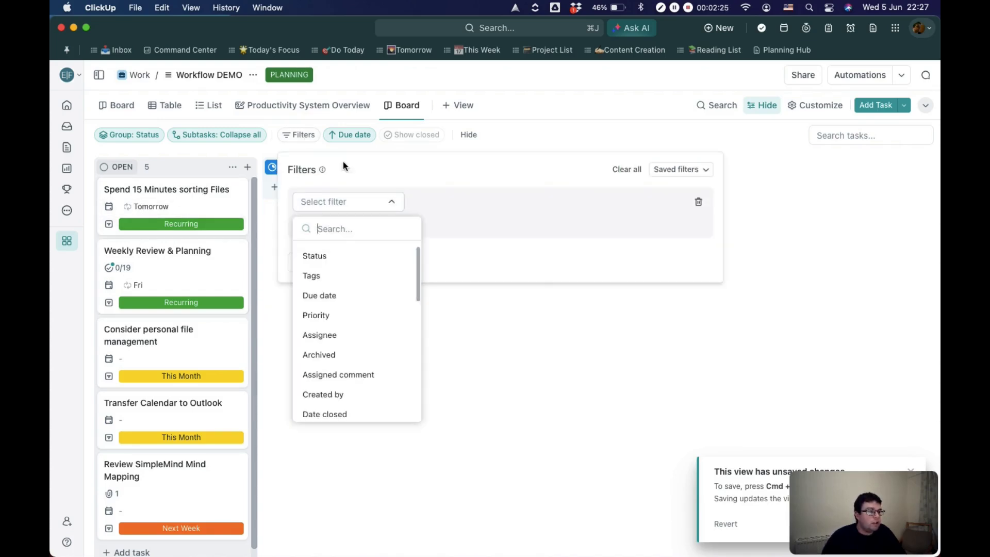
{"action": "left_click", "coordinate": [319, 295]}
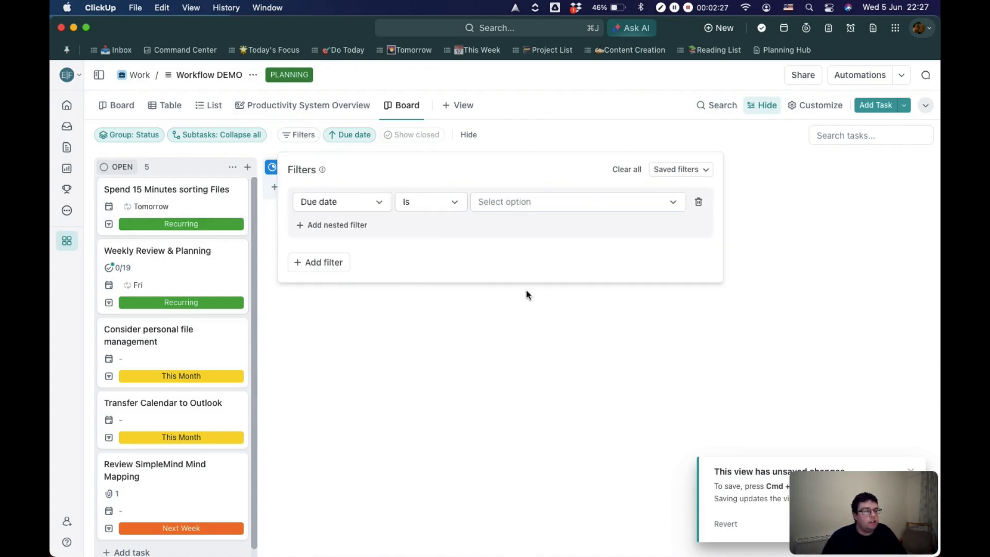
{"action": "left_click", "coordinate": [617, 206]}
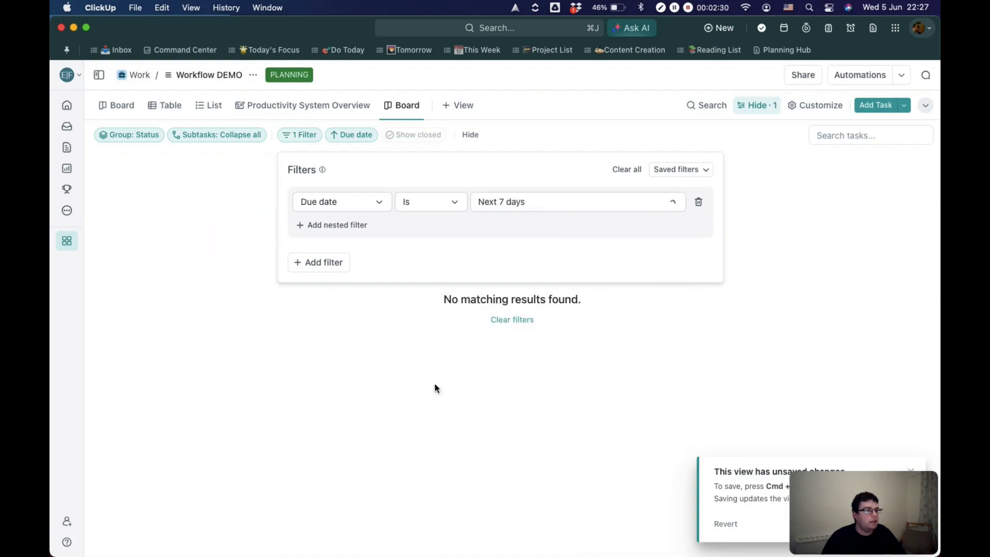
{"action": "left_click", "coordinate": [435, 385]}
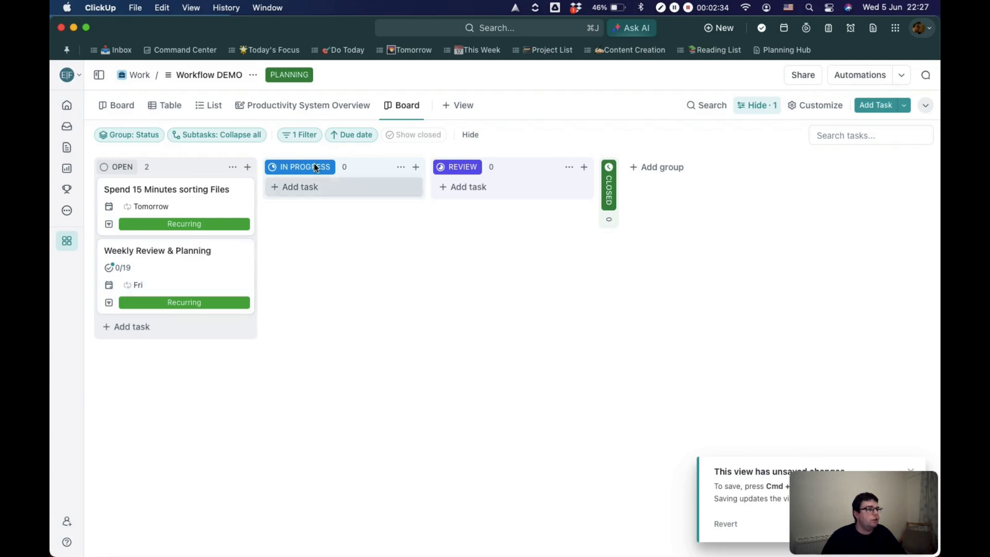
{"action": "left_click", "coordinate": [316, 136]}
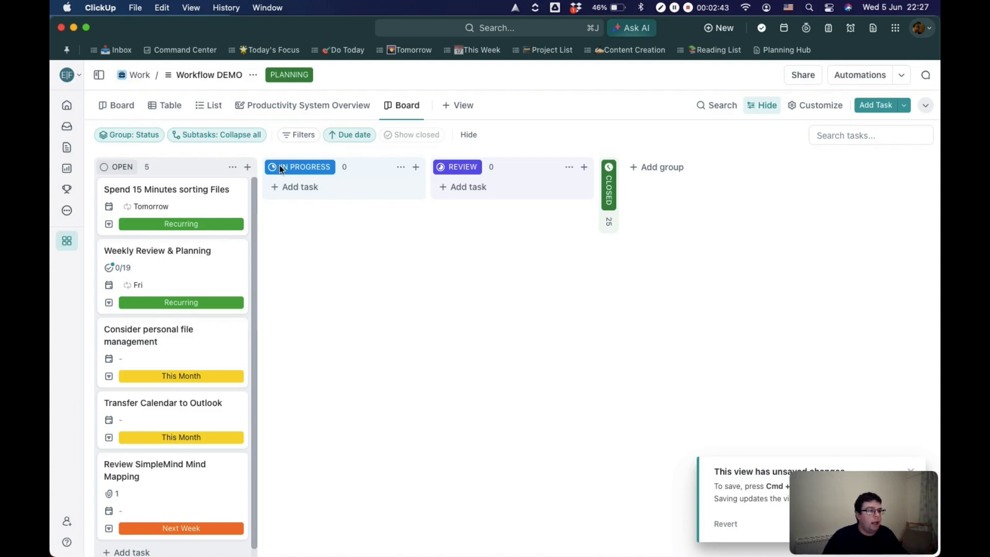
Step: Turn on swimlanes based on the Time Sector custom field and look through the resulting rows
{"action": "left_click", "coordinate": [816, 106]}
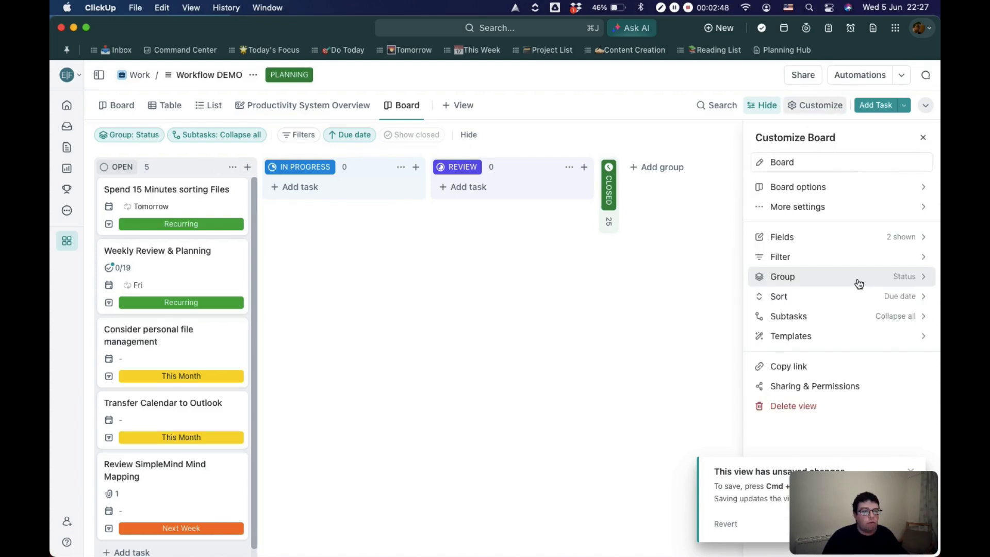
{"action": "left_click", "coordinate": [859, 284]}
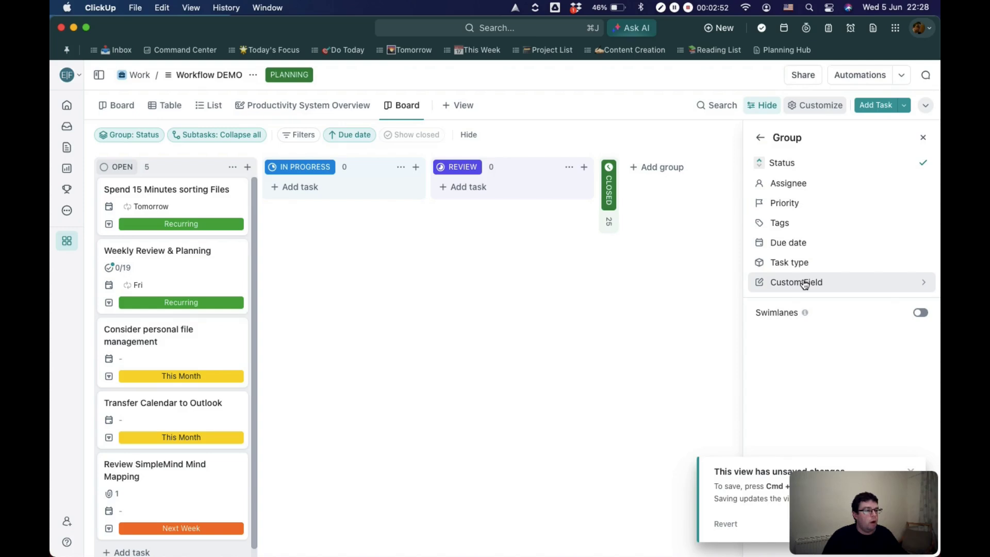
{"action": "left_click", "coordinate": [920, 313]}
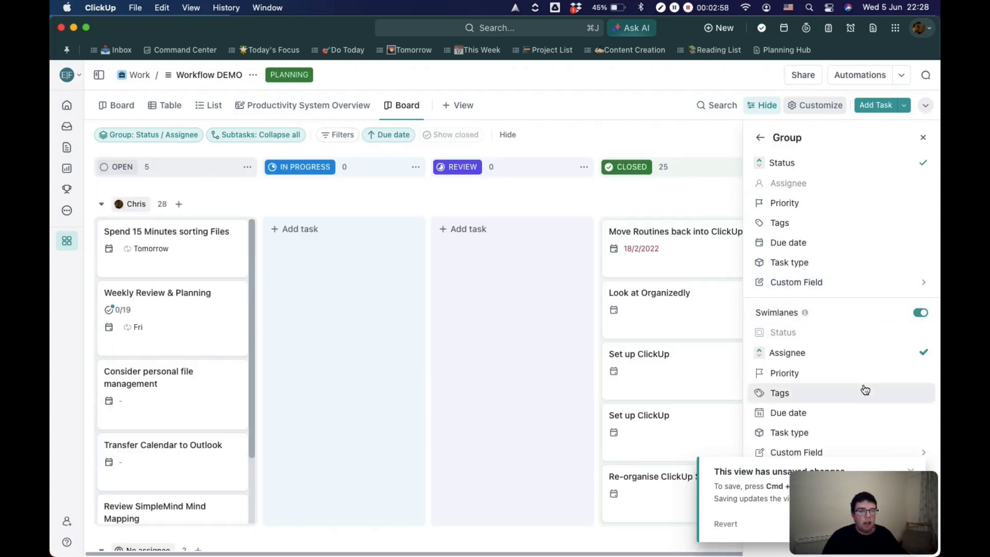
{"action": "left_click", "coordinate": [911, 472]}
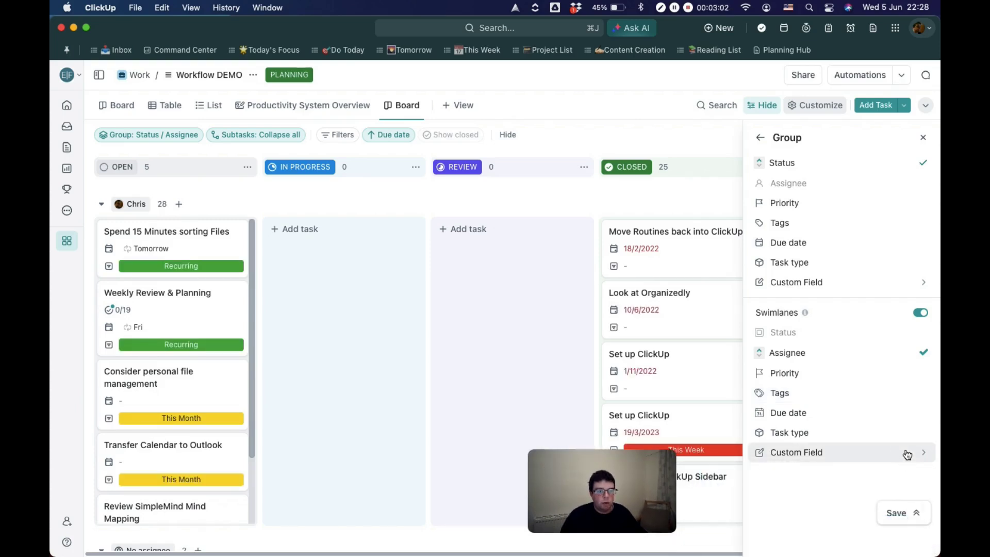
{"action": "left_click", "coordinate": [907, 454]}
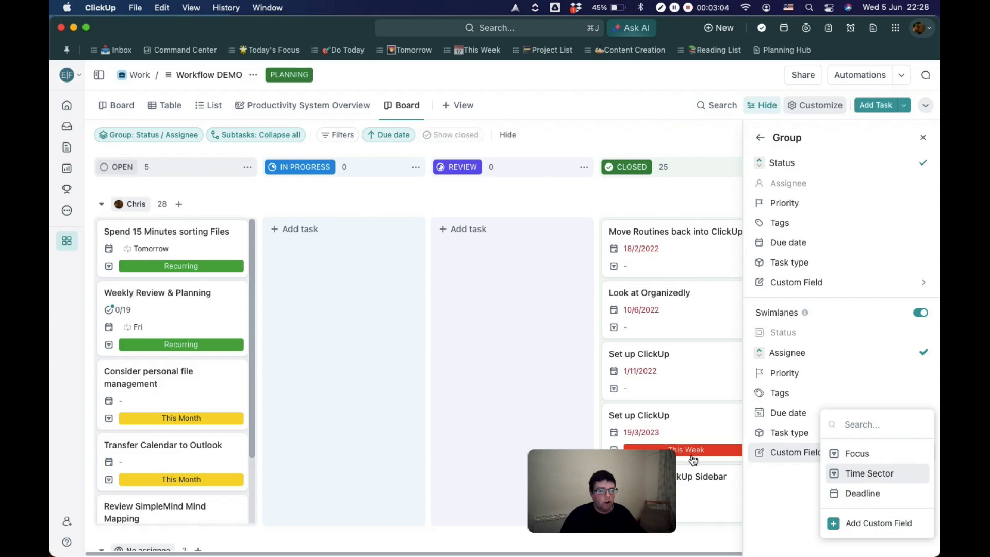
{"action": "left_click", "coordinate": [870, 473]}
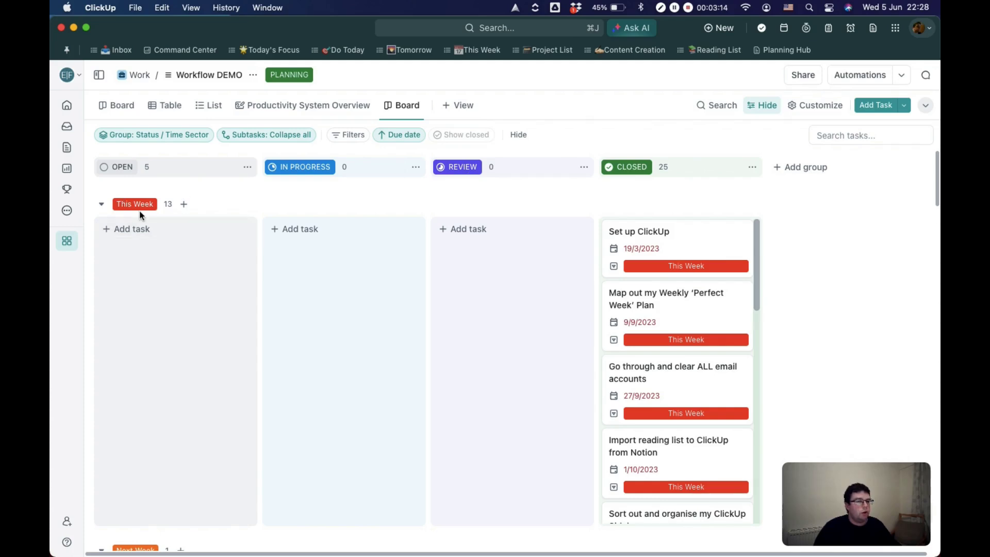
{"action": "left_click", "coordinate": [100, 205]}
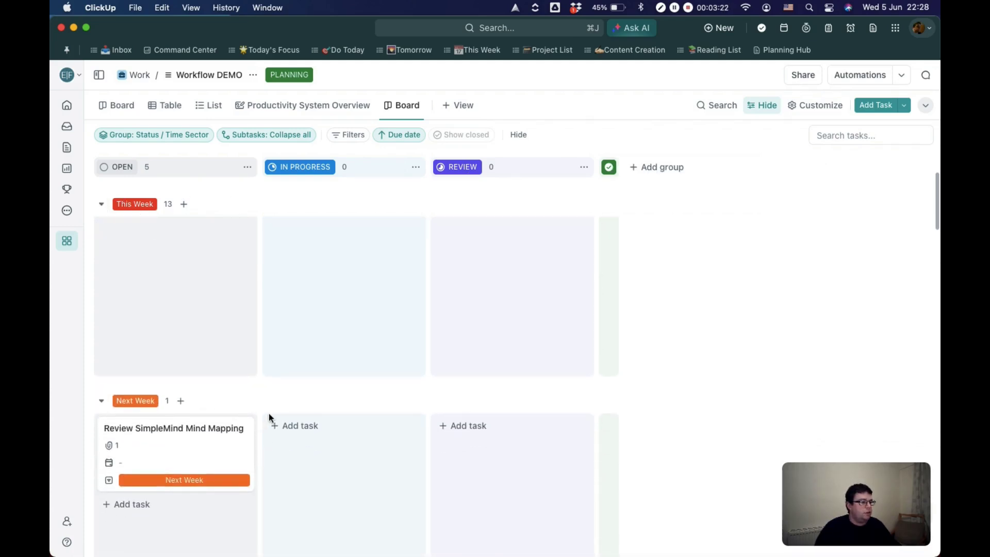
{"action": "scroll", "coordinate": [287, 403], "scroll_direction": "down", "scroll_amount": 4}
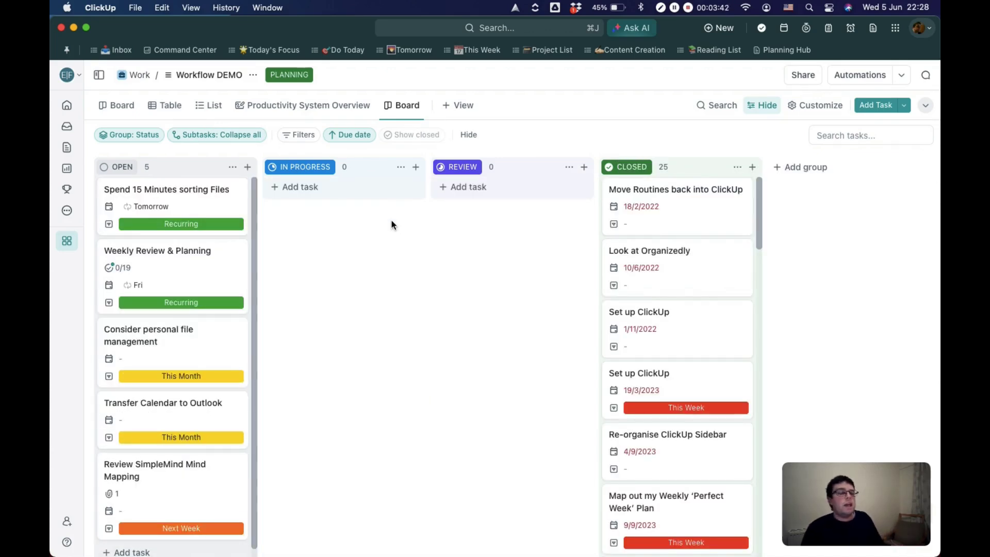
Step: Attach an image file to the Weekly Review & Planning task and close the task
{"action": "mouse_move", "coordinate": [169, 249]}
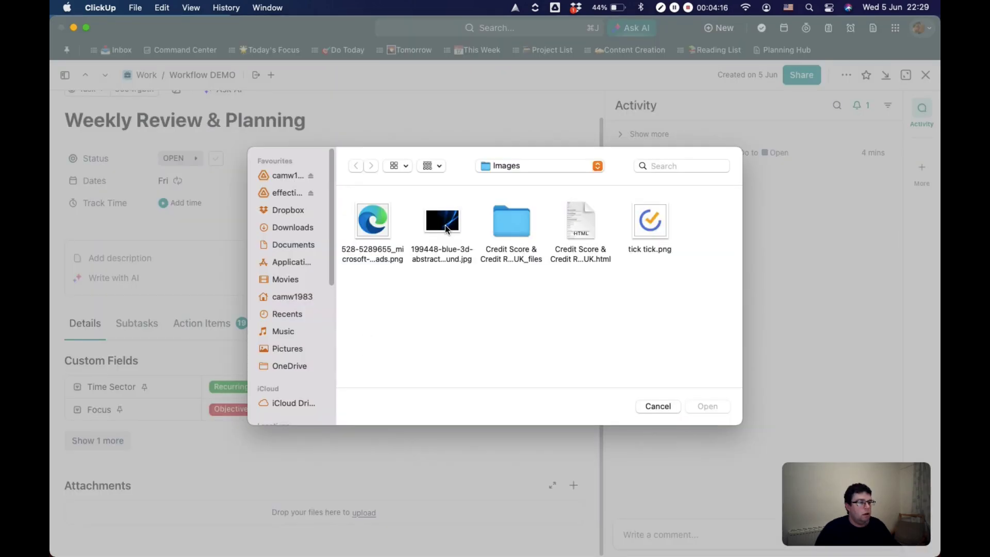
{"action": "left_click", "coordinate": [445, 225]}
{"action": "double_click", "coordinate": [444, 225]}
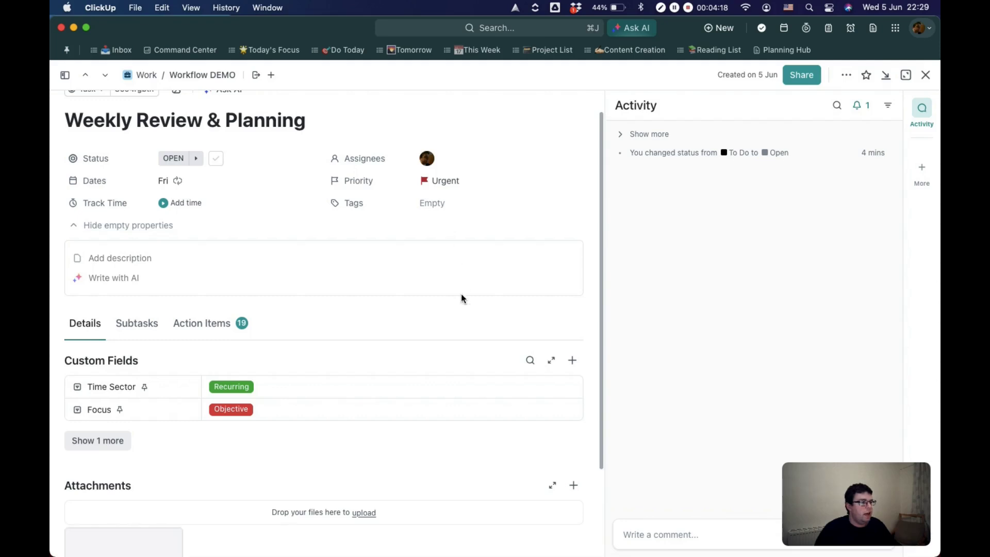
{"action": "left_click", "coordinate": [925, 75]}
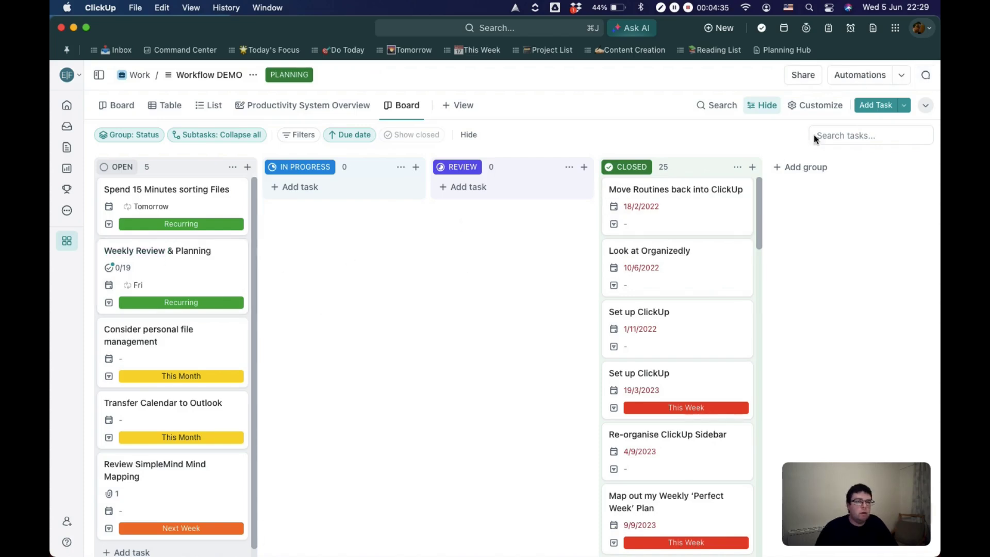
Step: Set the board's Task cover option to Image and close the board options
{"action": "left_click", "coordinate": [817, 106]}
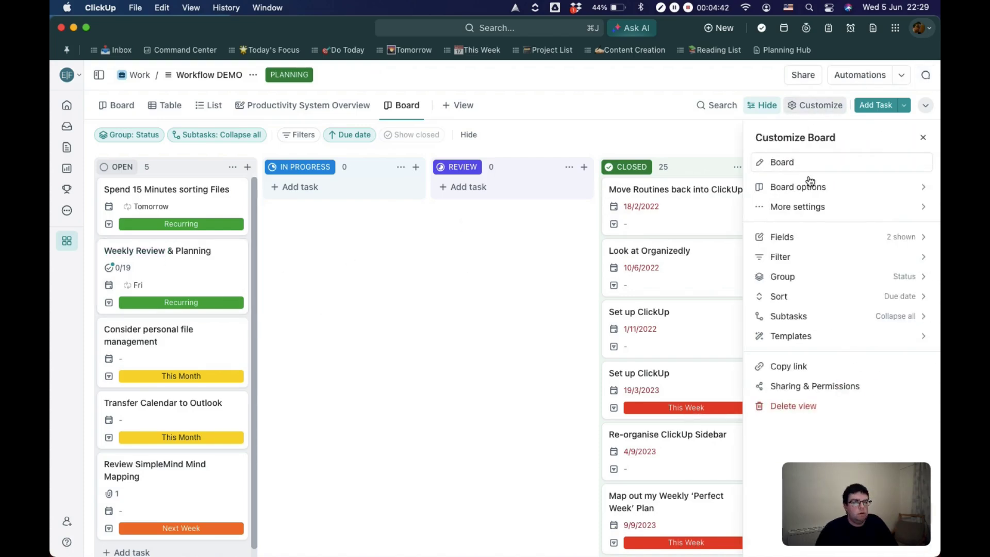
{"action": "left_click", "coordinate": [813, 188]}
{"action": "left_click", "coordinate": [905, 169]}
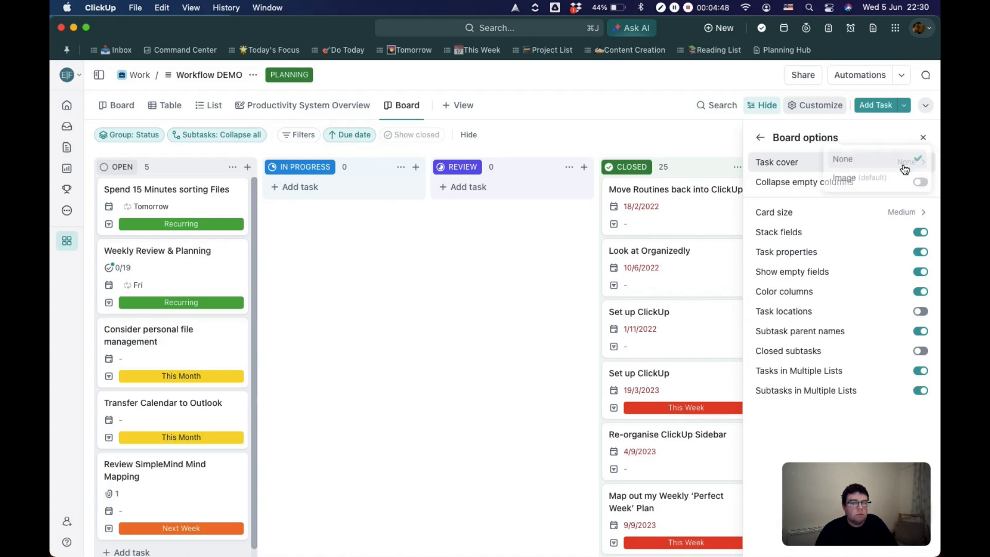
{"action": "left_click", "coordinate": [868, 186]}
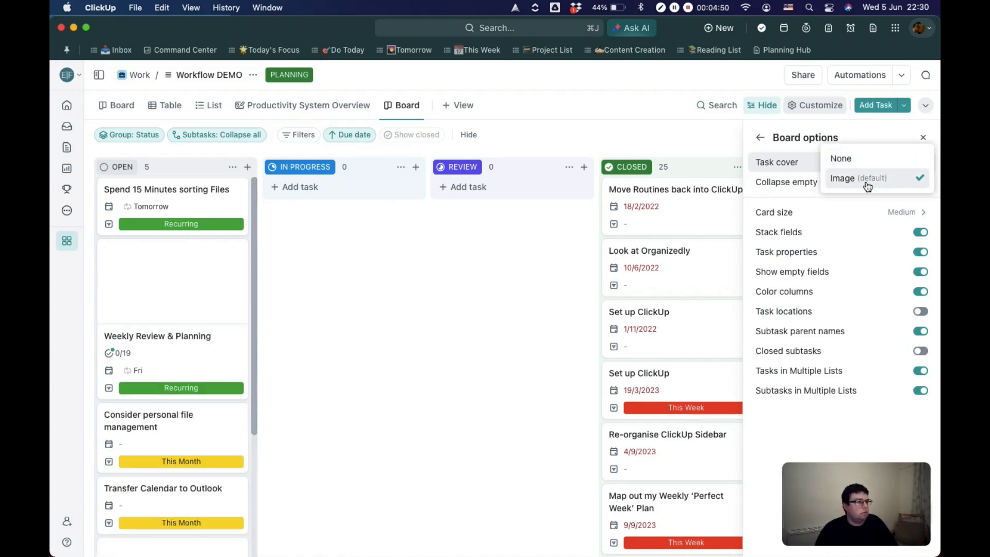
{"action": "left_click", "coordinate": [421, 270]}
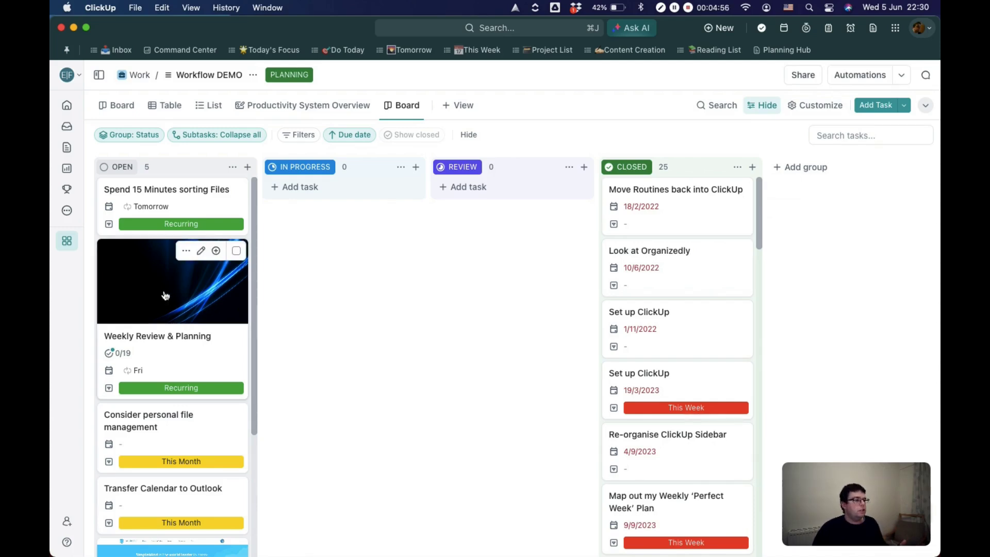
Step: Move the Weekly Review & Planning and Review SimpleMind Mind Mapping tasks to the In Progress group
{"action": "left_click_drag", "start_coordinate": [276, 252], "coordinate": [319, 225]}
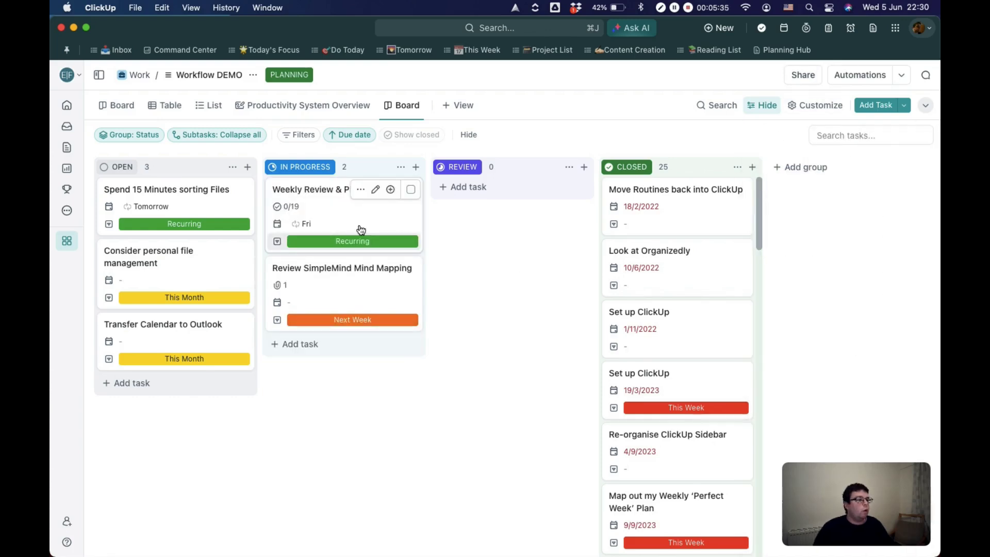
Step: Add an orange and yellow gradient cover image to the Spend 15 Minutes sorting Files task
{"action": "left_click", "coordinate": [161, 194]}
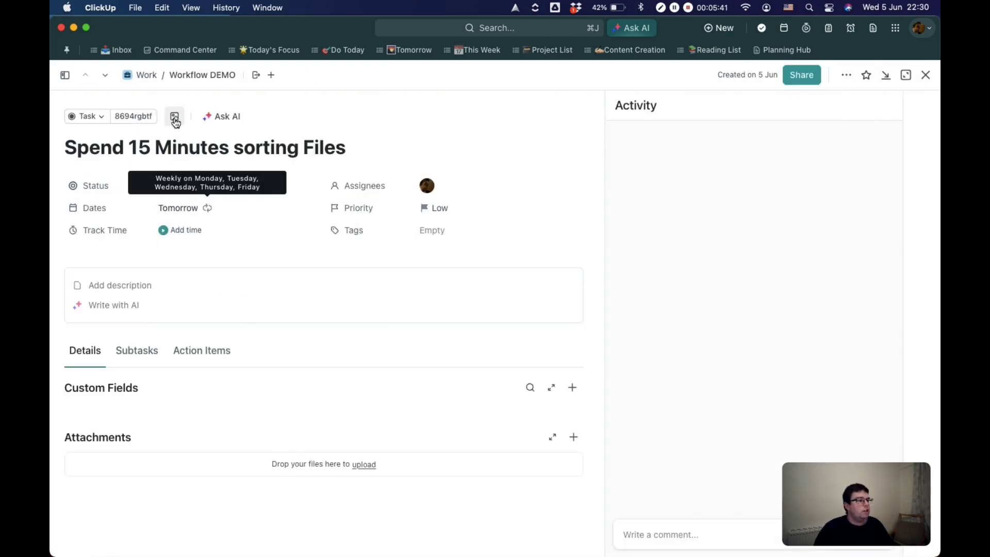
{"action": "left_click", "coordinate": [175, 119]}
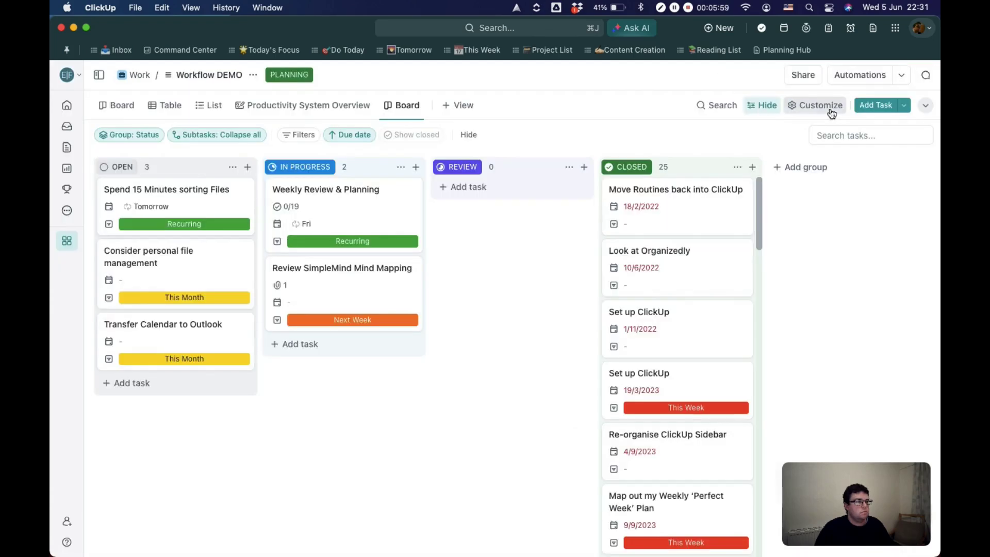
Step: Switch the board's Task cover option back to Image so the cards display their covers
{"action": "left_click", "coordinate": [816, 104]}
{"action": "left_click", "coordinate": [907, 193]}
{"action": "left_click", "coordinate": [906, 161]}
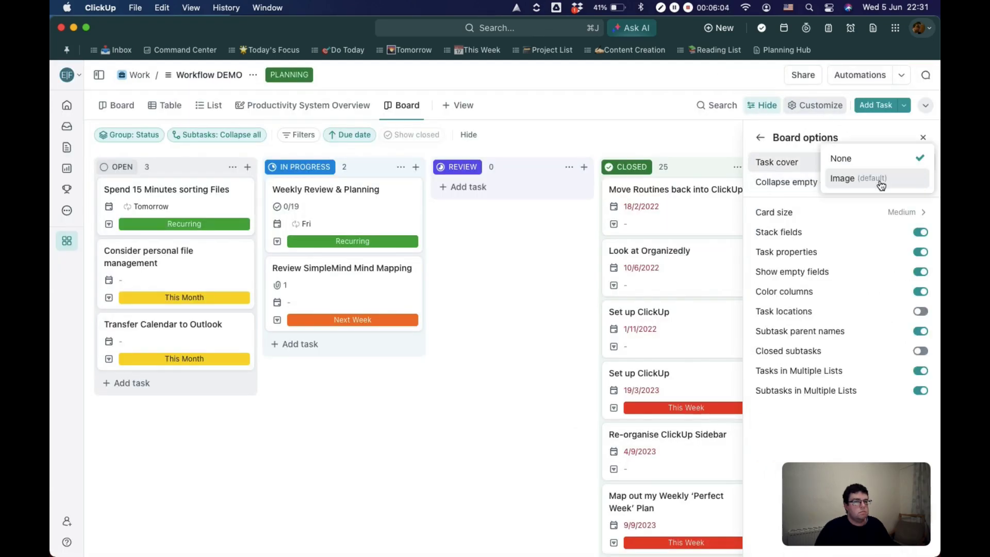
{"action": "left_click", "coordinate": [848, 177]}
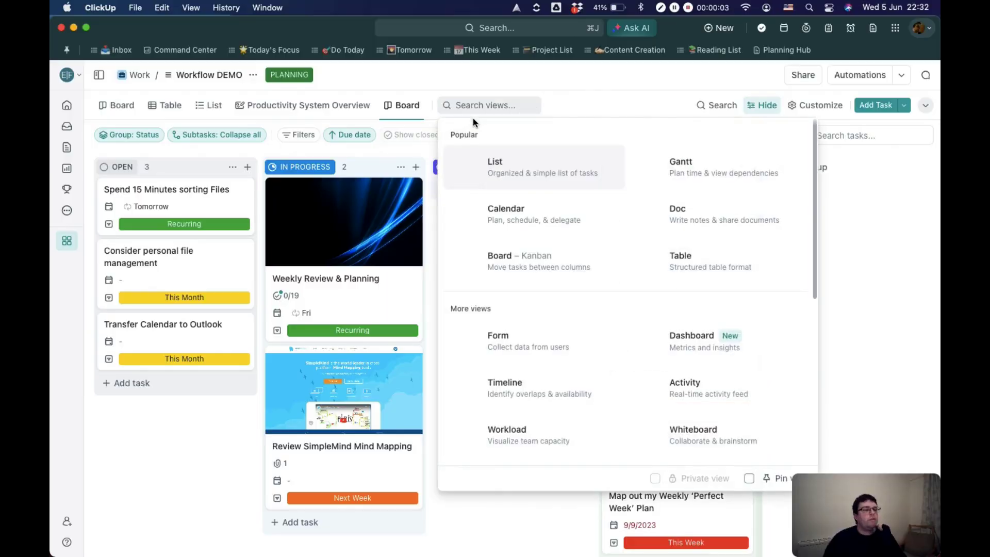
Step: Add a Table view to the Workflow DEMO list and widen its Name column to fit the full task names
{"action": "left_click", "coordinate": [655, 263]}
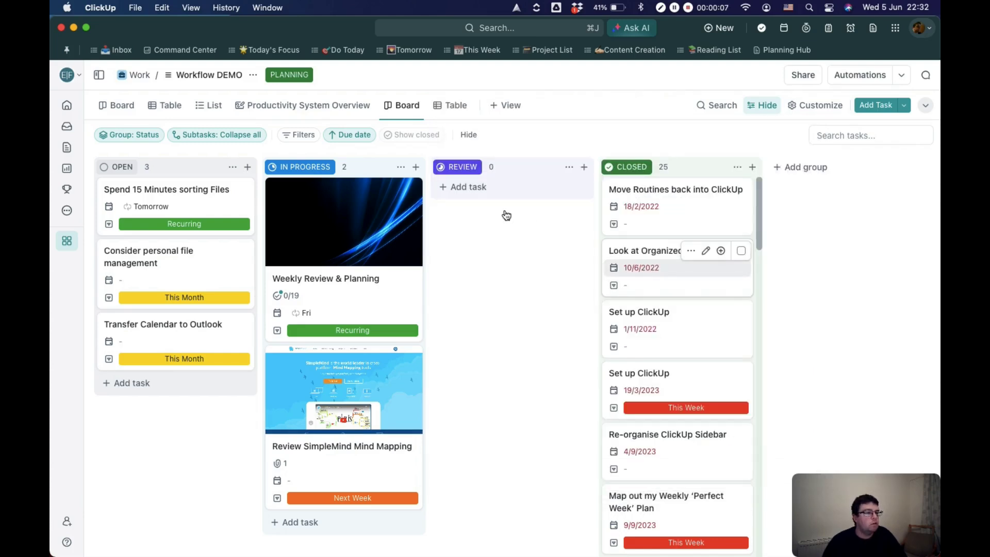
{"action": "left_click", "coordinate": [928, 141]}
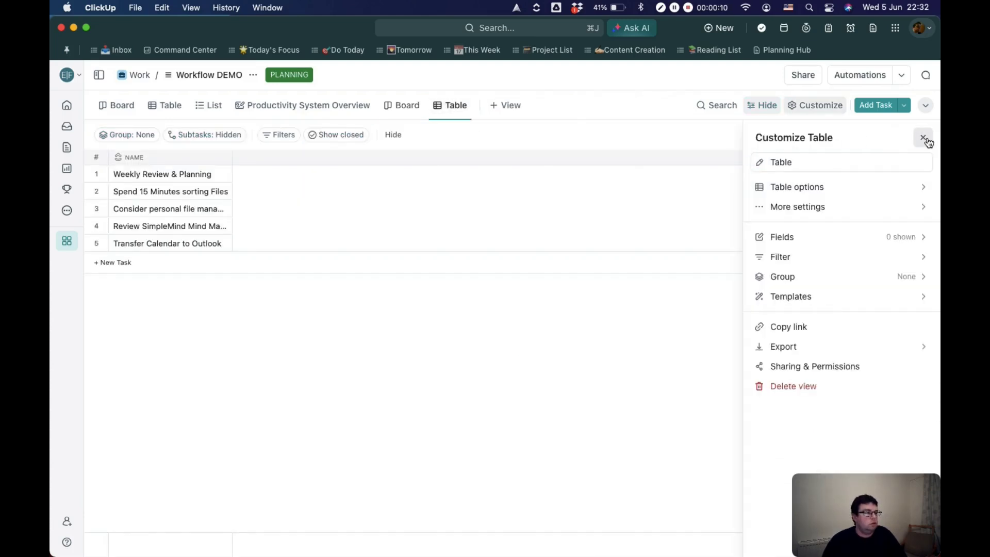
{"action": "left_click", "coordinate": [570, 309]}
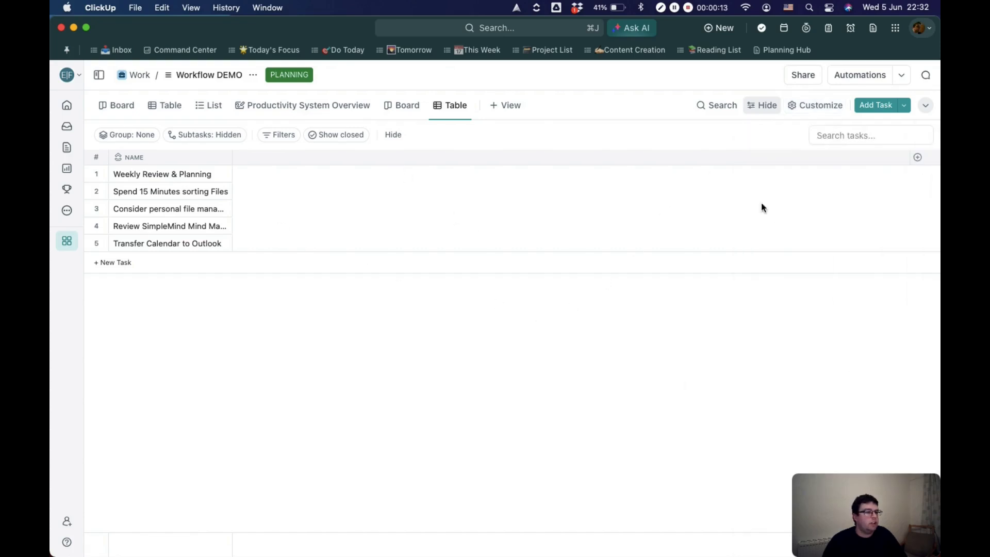
{"action": "left_click_drag", "start_coordinate": [232, 157], "coordinate": [284, 156]}
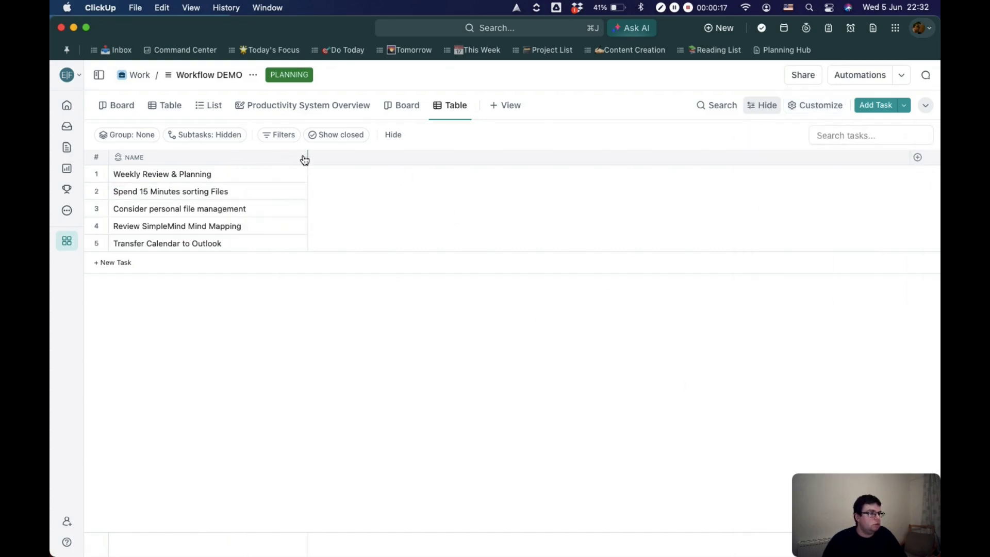
Step: Show the Status, Due date and Time Sector fields as columns in the table
{"action": "left_click", "coordinate": [918, 157]}
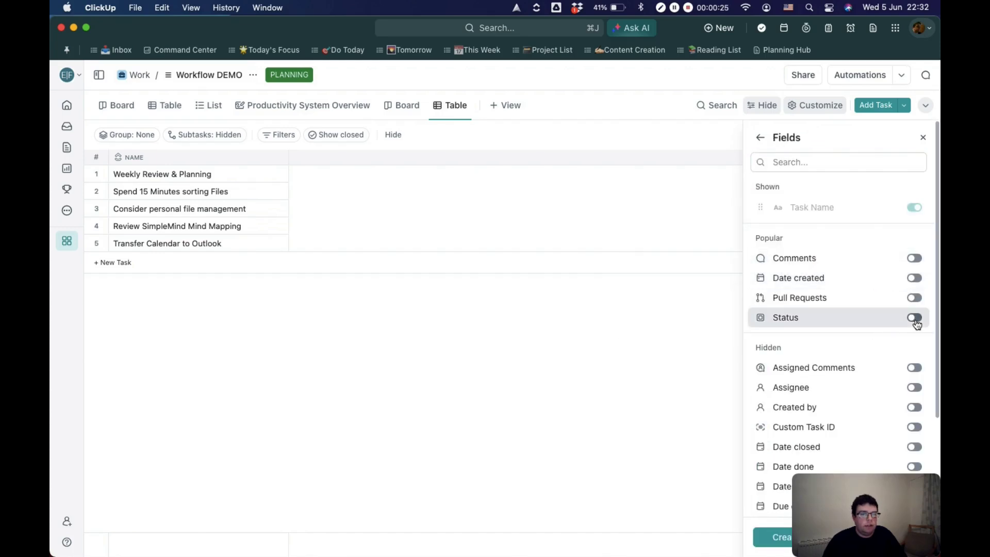
{"action": "scroll", "coordinate": [907, 351], "scroll_direction": "down", "scroll_amount": 3}
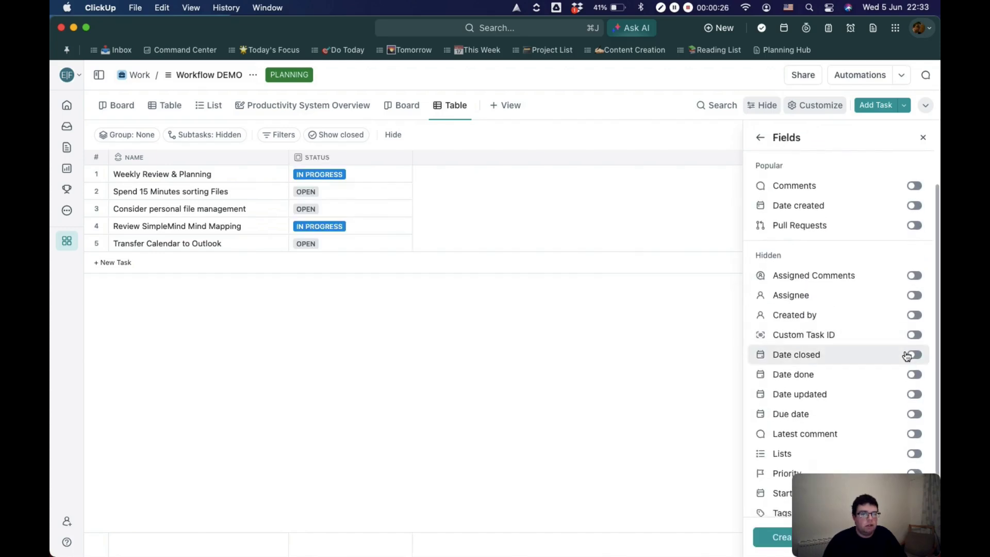
{"action": "scroll", "coordinate": [913, 389], "scroll_direction": "down", "scroll_amount": 1}
{"action": "left_click", "coordinate": [916, 385]}
{"action": "scroll", "coordinate": [902, 368], "scroll_direction": "down", "scroll_amount": 3}
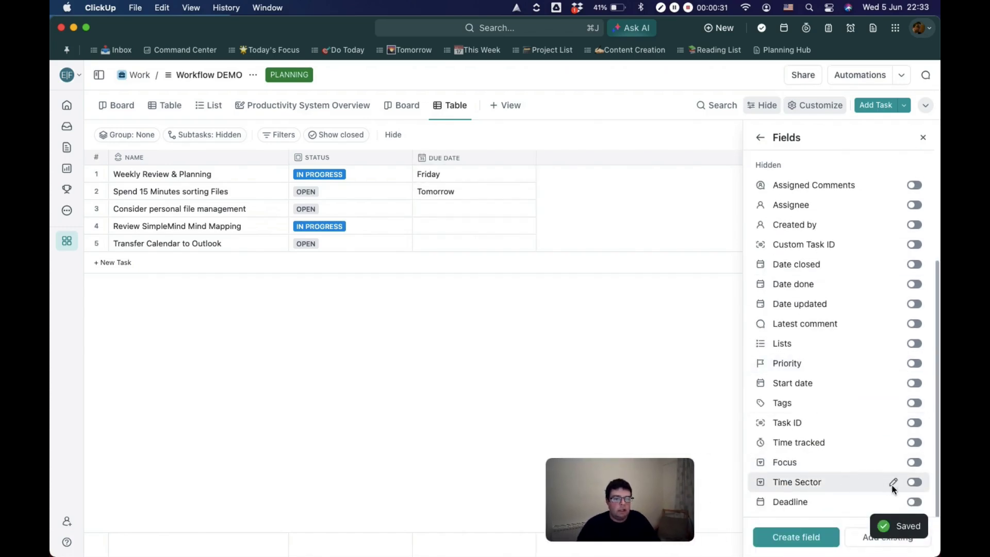
{"action": "left_click", "coordinate": [914, 482]}
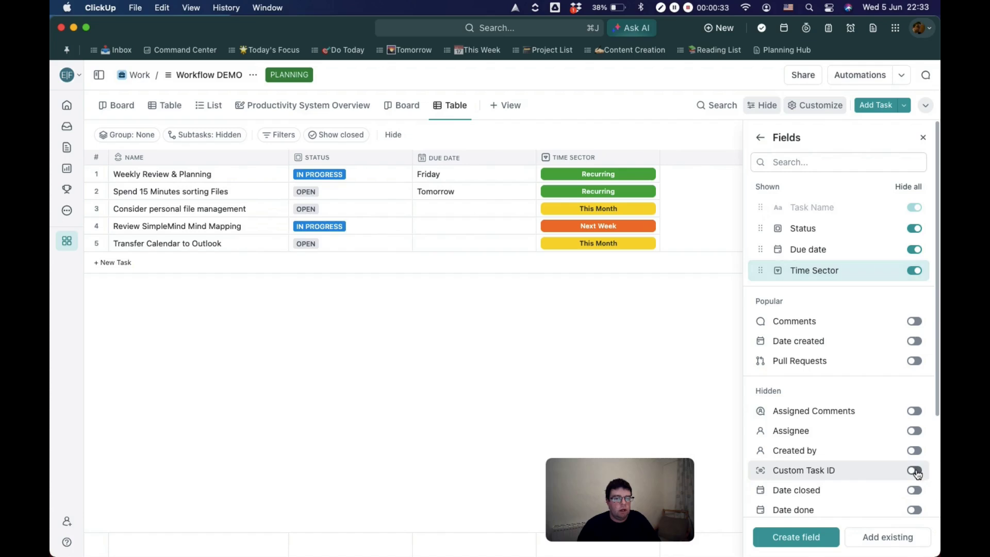
{"action": "left_click", "coordinate": [378, 294]}
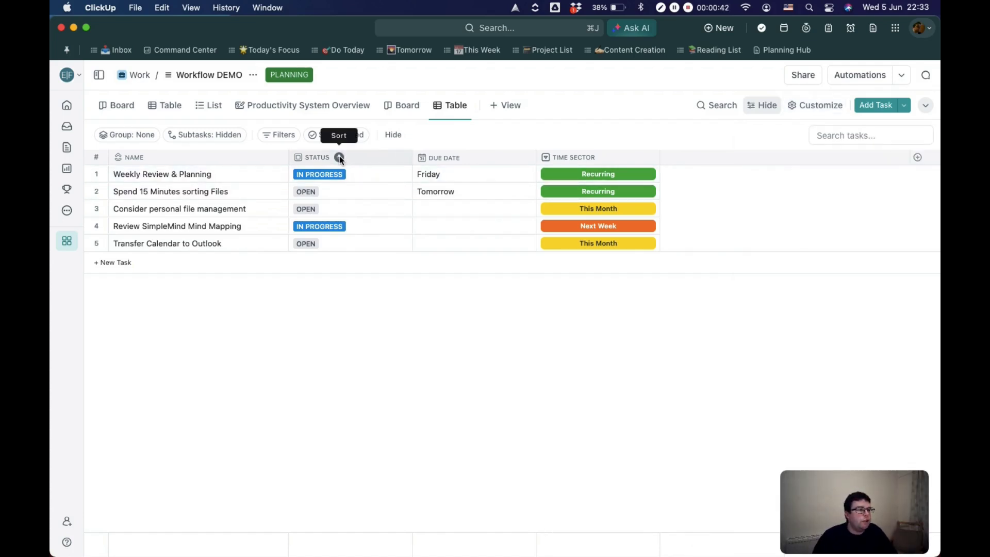
Step: Sort the table's tasks by the Status column and look over the available filter fields
{"action": "left_click", "coordinate": [339, 157]}
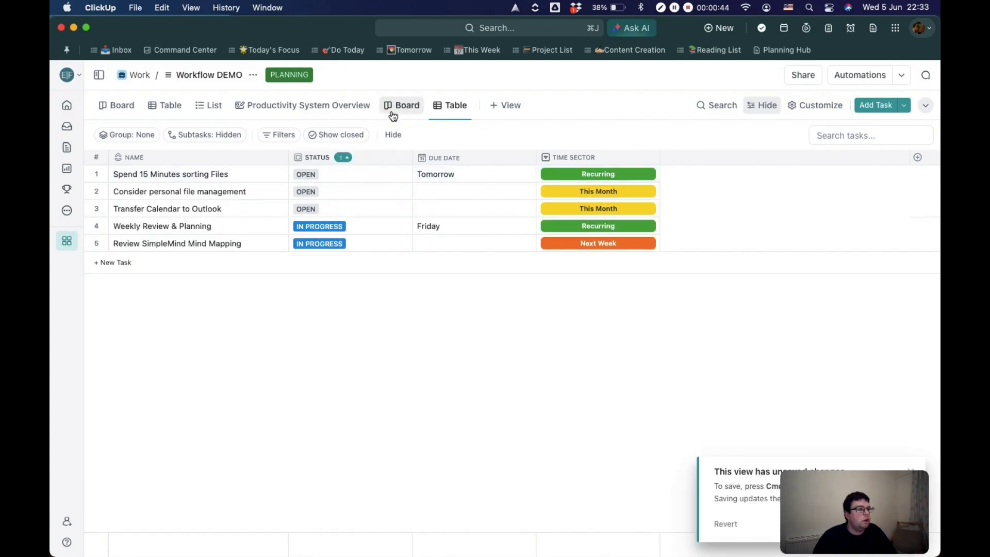
{"action": "left_click", "coordinate": [281, 134]}
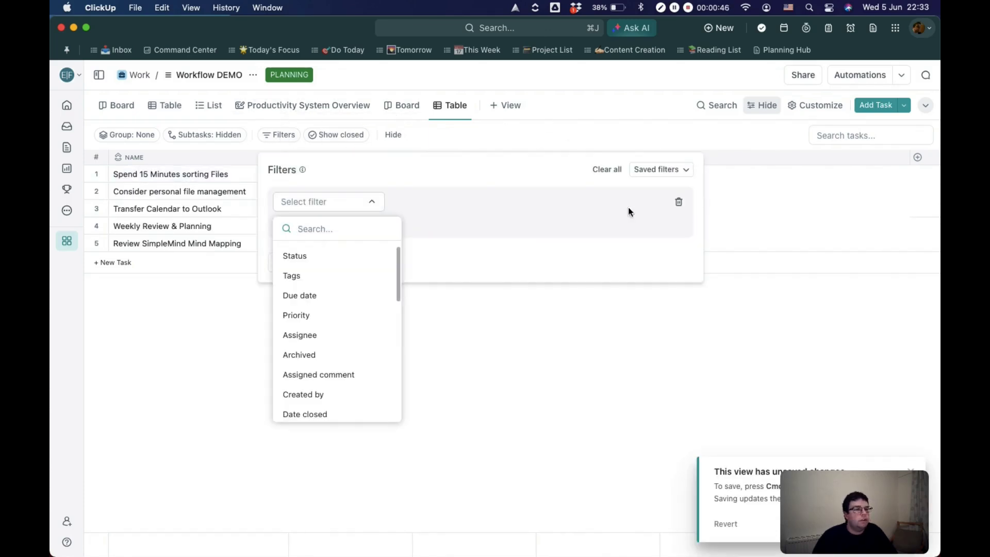
{"action": "left_click", "coordinate": [749, 329]}
Step: Group the table's tasks by Status
{"action": "left_click", "coordinate": [816, 106]}
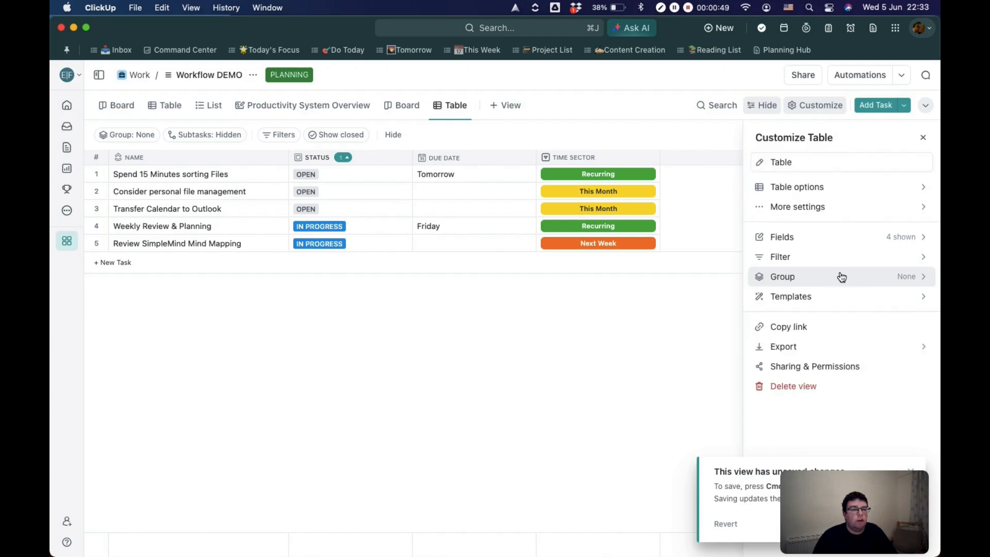
{"action": "left_click", "coordinate": [840, 277]}
{"action": "left_click", "coordinate": [822, 185]}
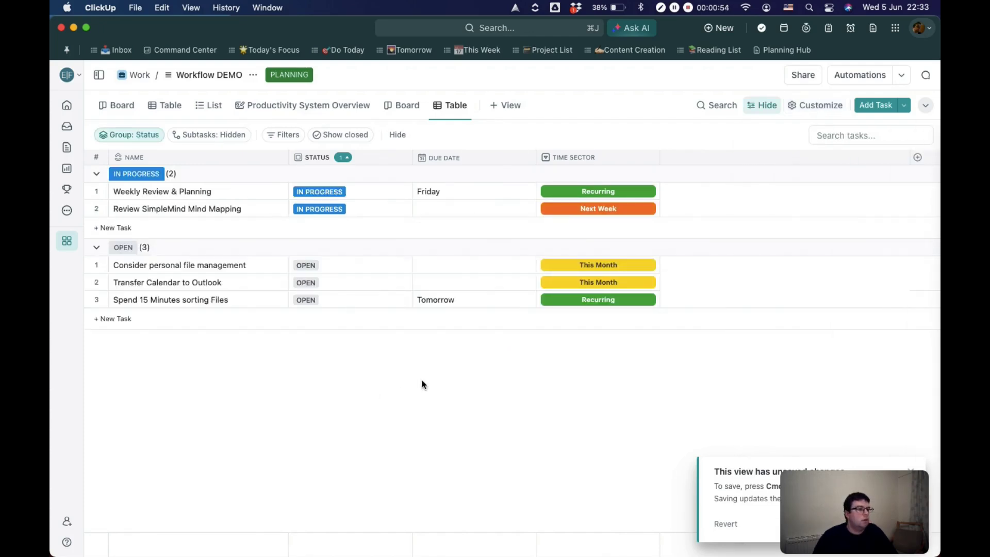
Step: Add a Gantt view and extend the Weekly Review & Planning task's bar to 15 June
{"action": "left_click", "coordinate": [506, 105]}
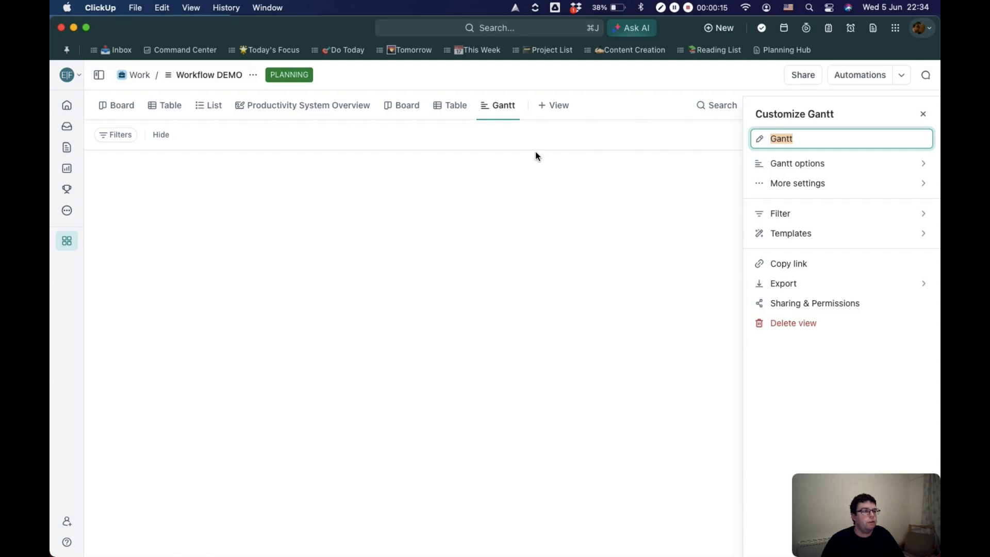
{"action": "left_click", "coordinate": [925, 116]}
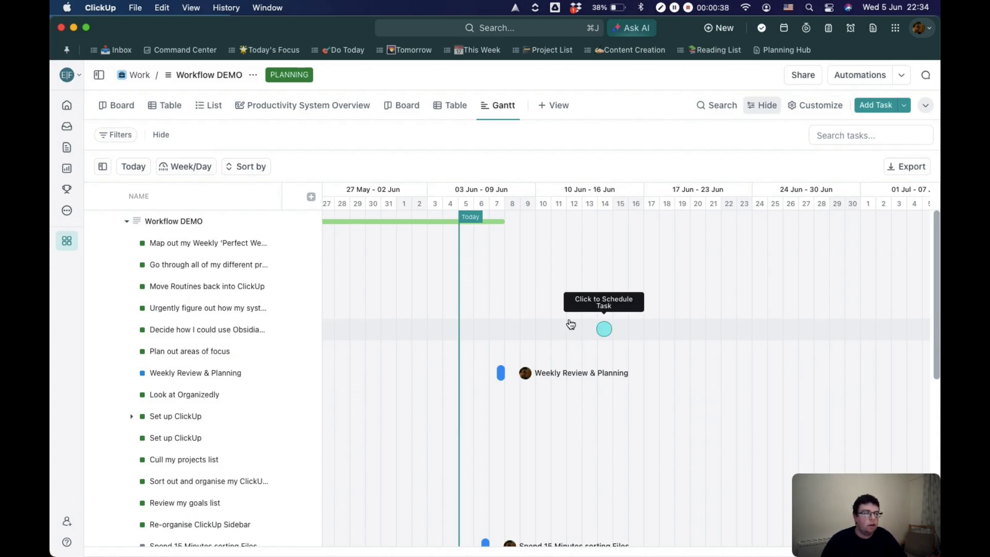
{"action": "mouse_move", "coordinate": [508, 373]}
{"action": "left_click_drag", "start_coordinate": [509, 372], "coordinate": [634, 373]}
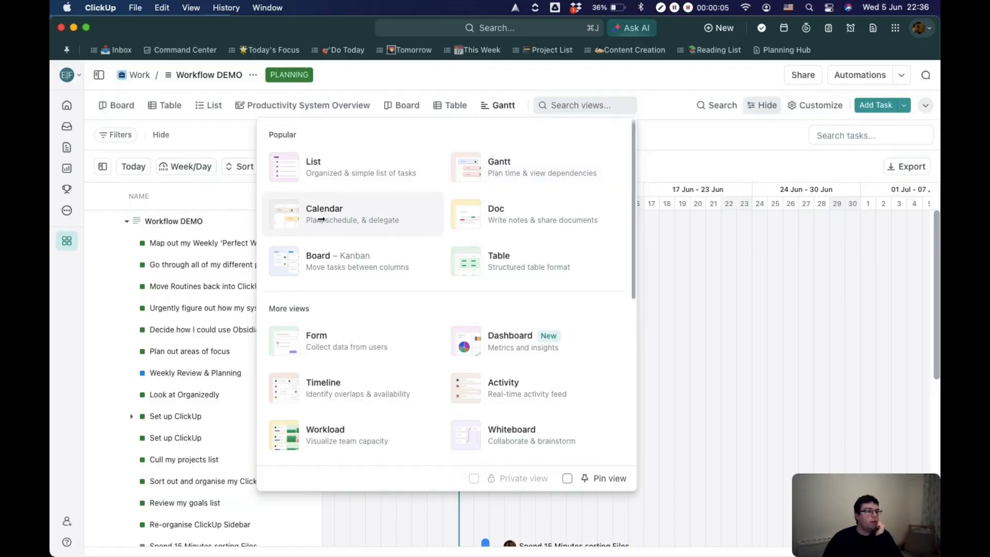
Step: Add a Calendar view and overlay the 3.Effective Faith calendar from its task sidebar
{"action": "left_click", "coordinate": [321, 220]}
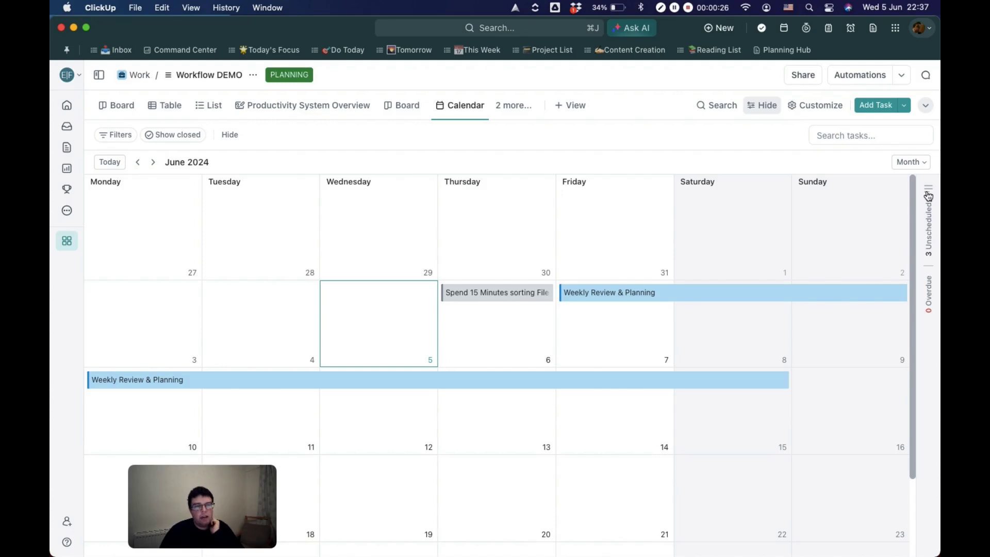
{"action": "left_click", "coordinate": [928, 191]}
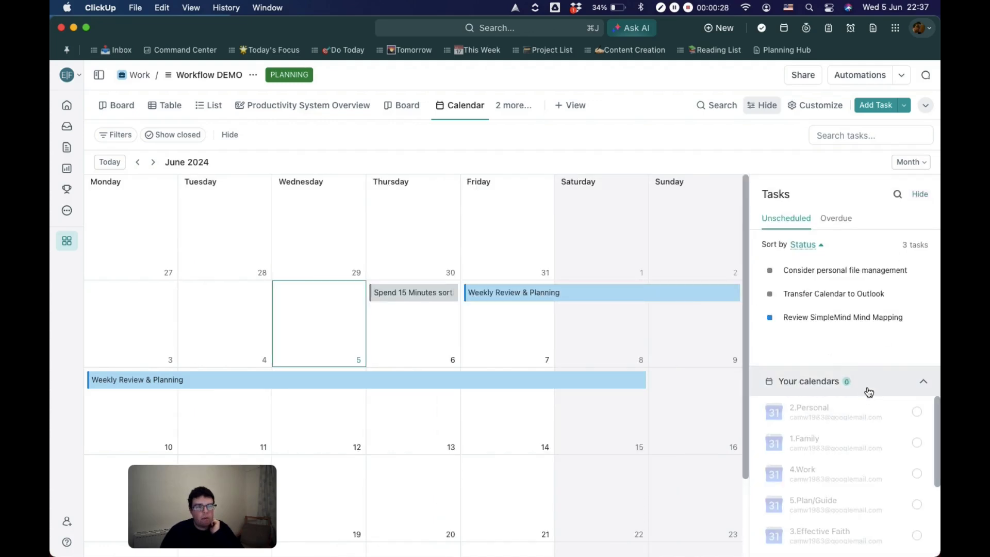
{"action": "scroll", "coordinate": [937, 454], "scroll_direction": "down", "scroll_amount": 3}
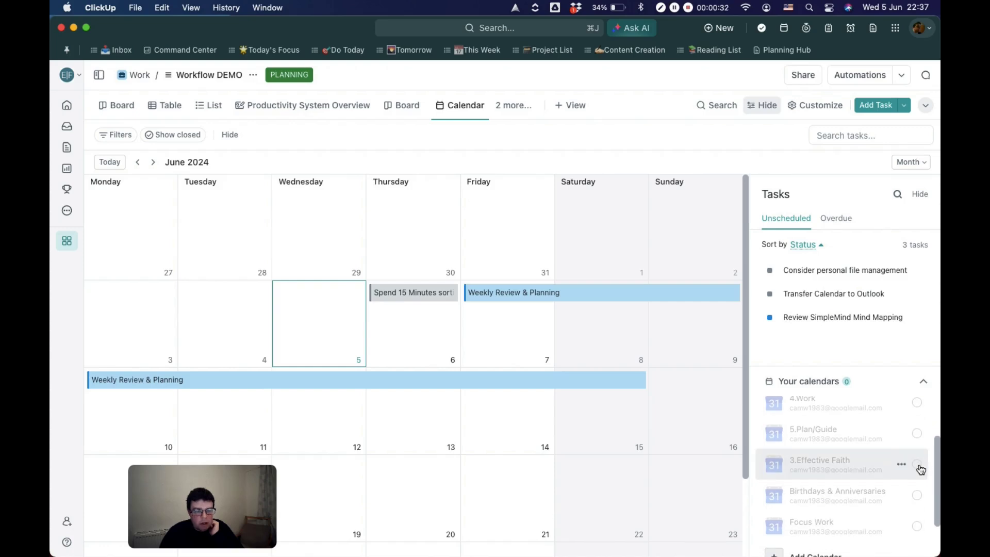
{"action": "left_click", "coordinate": [919, 465]}
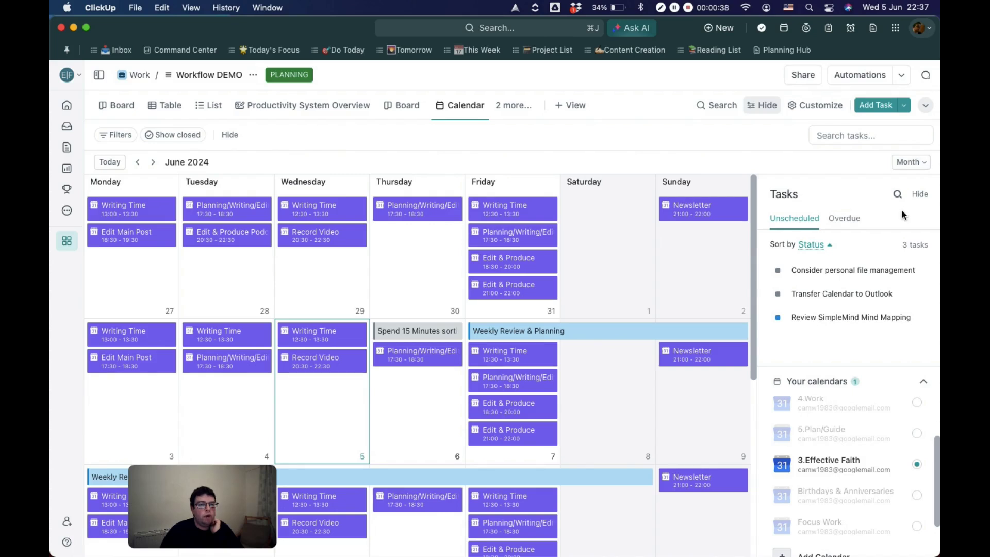
Step: Change the calendar's period to Week and turn off the 3.Effective Faith calendar
{"action": "left_click", "coordinate": [917, 164]}
{"action": "left_click", "coordinate": [869, 253]}
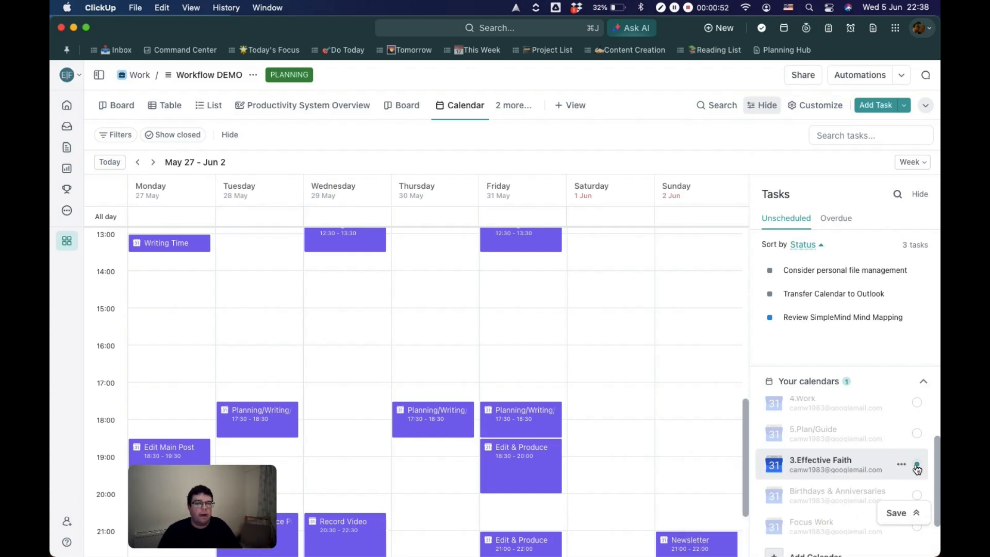
{"action": "left_click", "coordinate": [917, 467]}
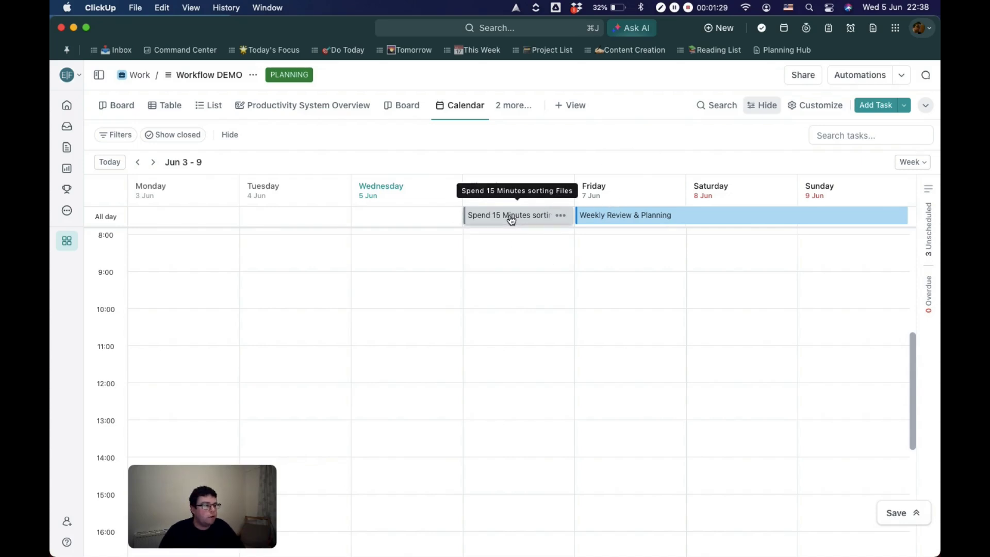
Step: Schedule the Spend 15 Minutes sorting Files task on Thursday 6 June at 10:00
{"action": "left_click_drag", "start_coordinate": [511, 220], "coordinate": [512, 323]}
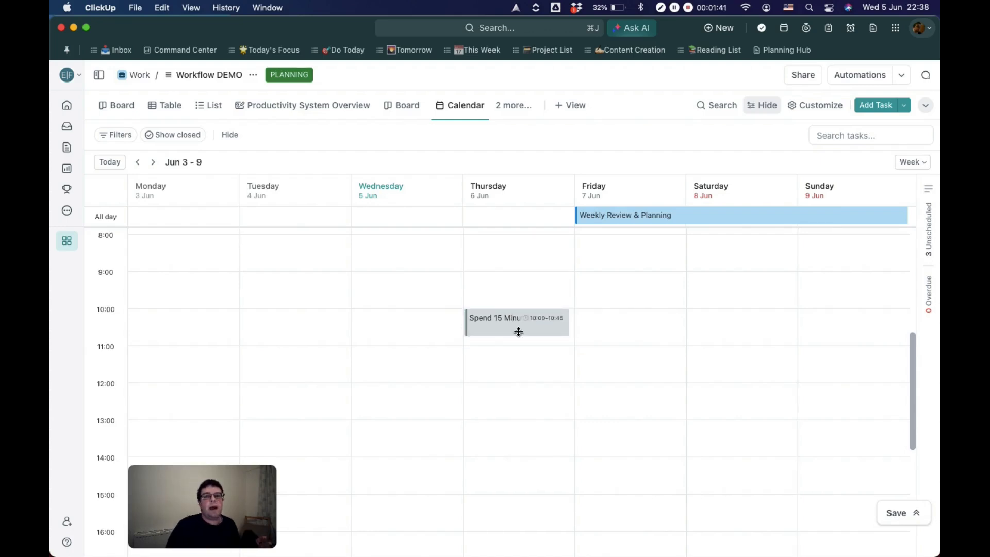
Step: Show the Time Sector custom field on the calendar's tasks
{"action": "left_click", "coordinate": [812, 108]}
{"action": "left_click", "coordinate": [853, 261]}
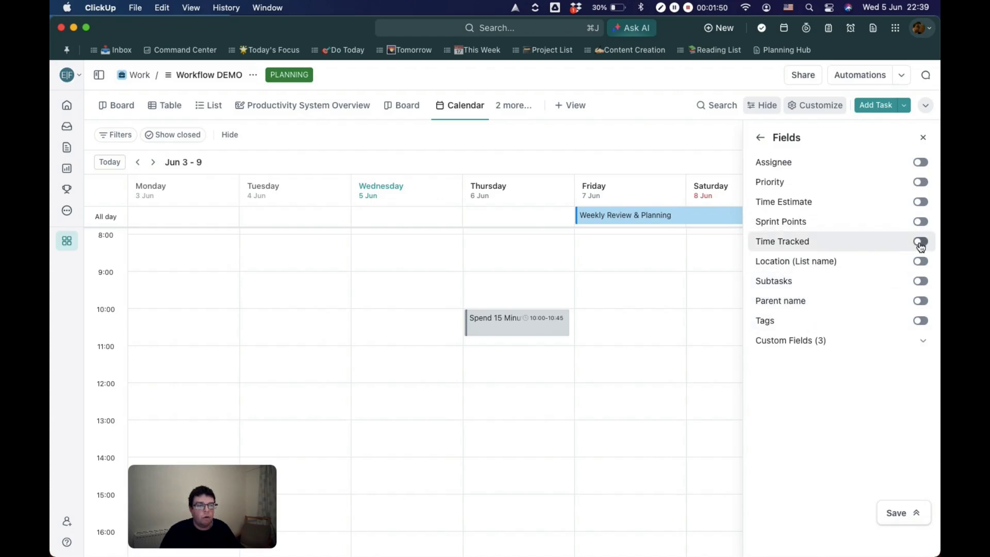
{"action": "left_click", "coordinate": [921, 342]}
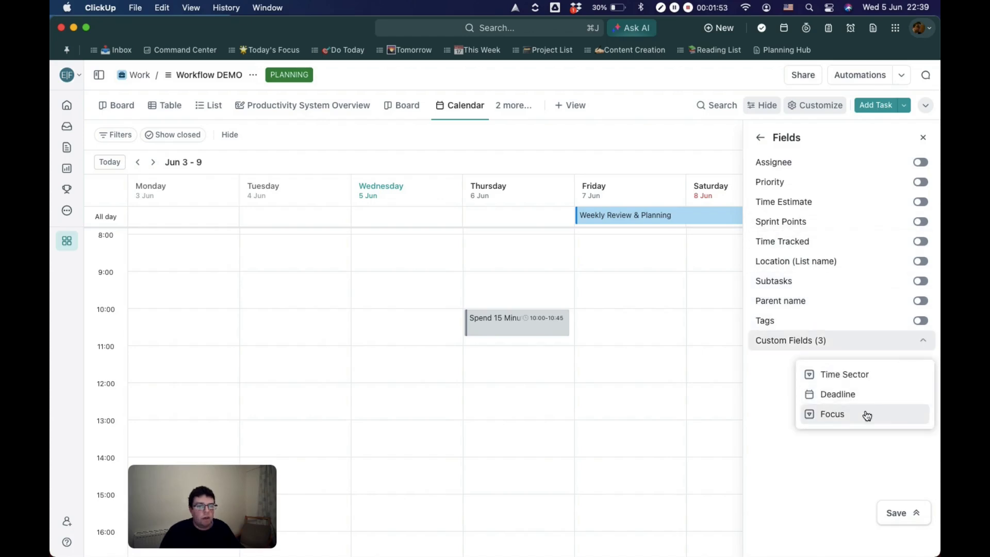
{"action": "left_click", "coordinate": [871, 382]}
{"action": "left_click", "coordinate": [760, 137]}
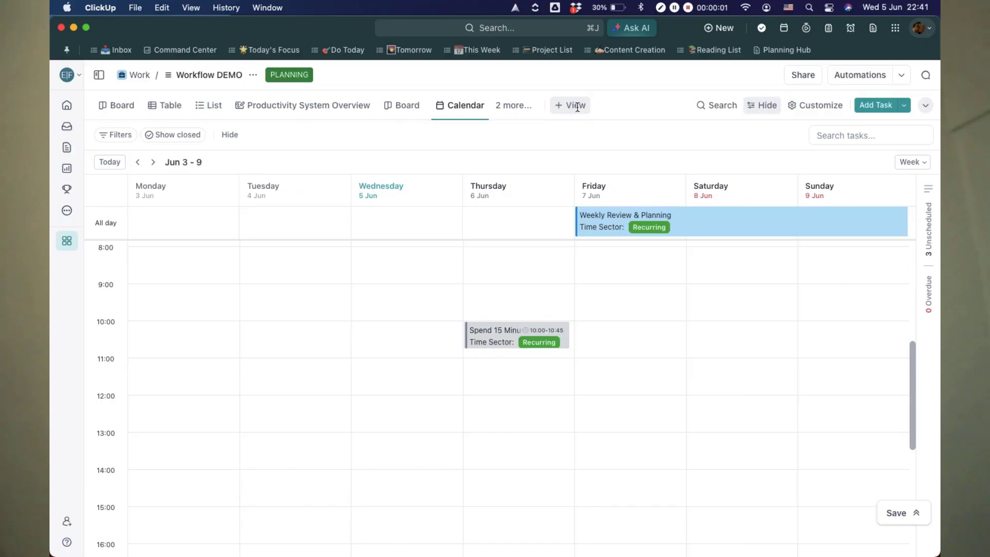
Step: Open the choice of view types for adding another view to the list
{"action": "left_click", "coordinate": [577, 106]}
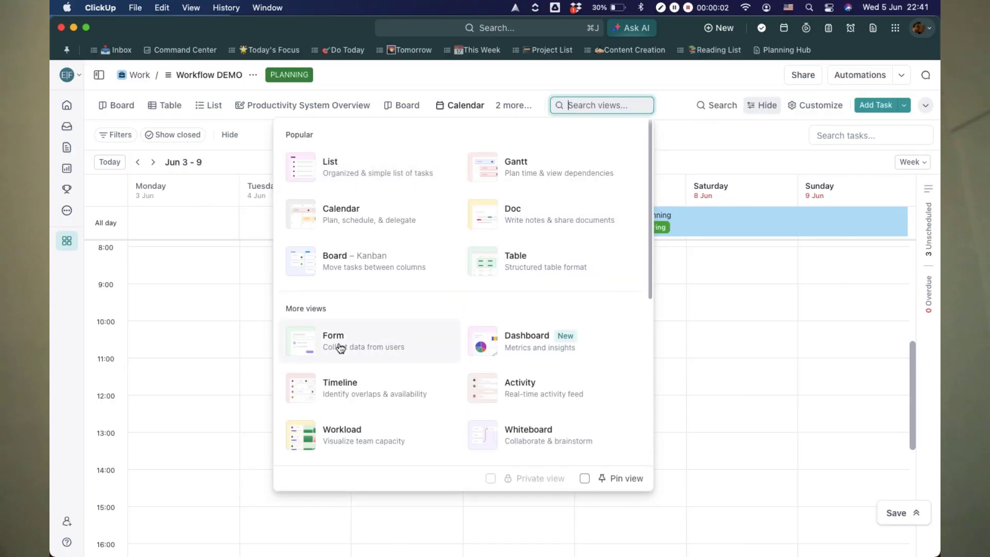